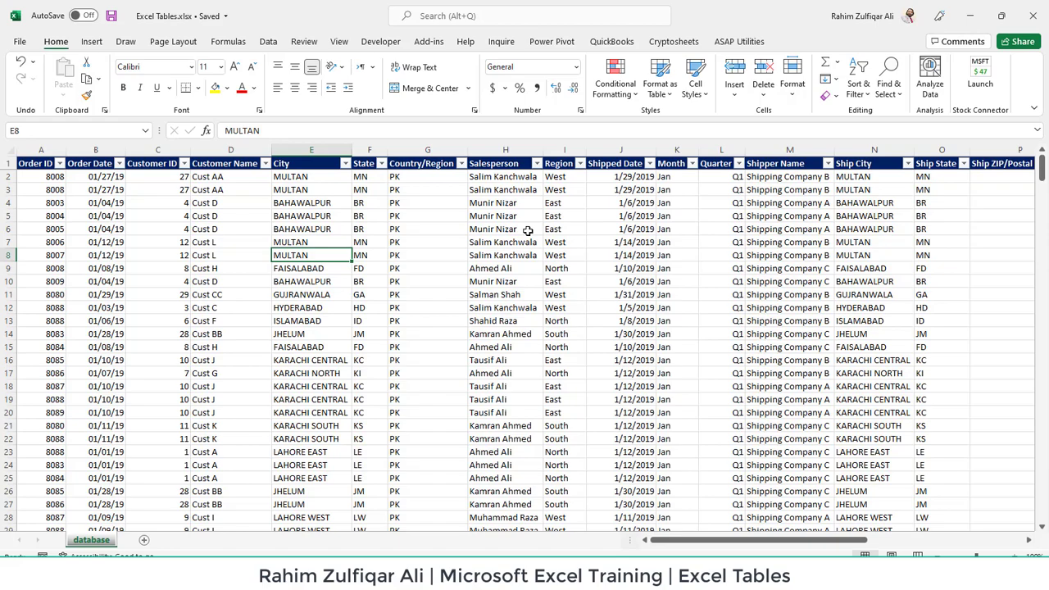
Step: Examine the database's column headers from Order ID across to Shipping Fee
{"action": "key", "text": "ctrl+Up"}
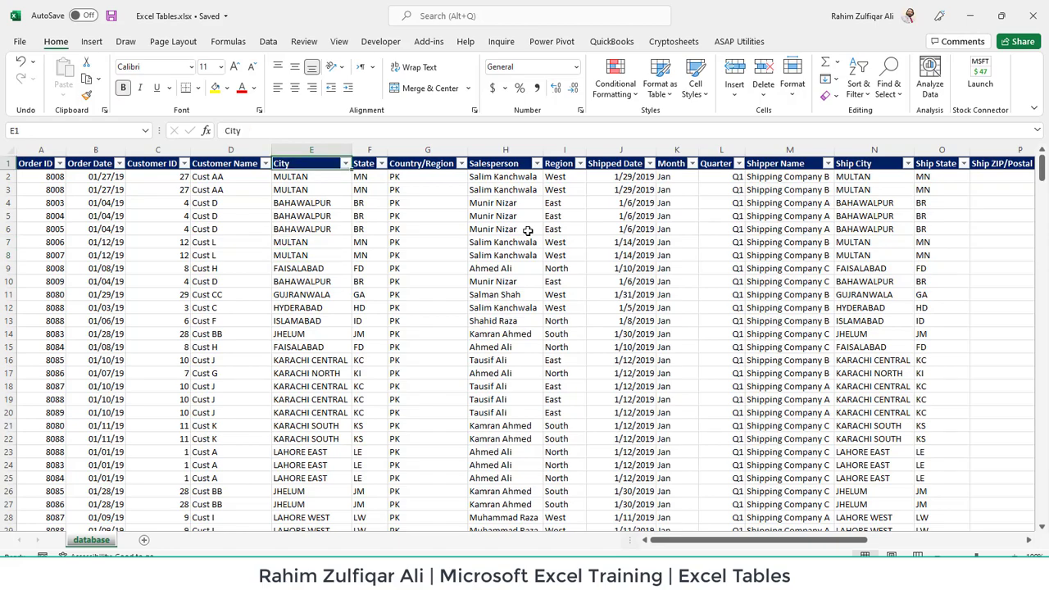
{"action": "key", "text": "ctrl+Right"}
{"action": "key", "text": "ctrl+Left"}
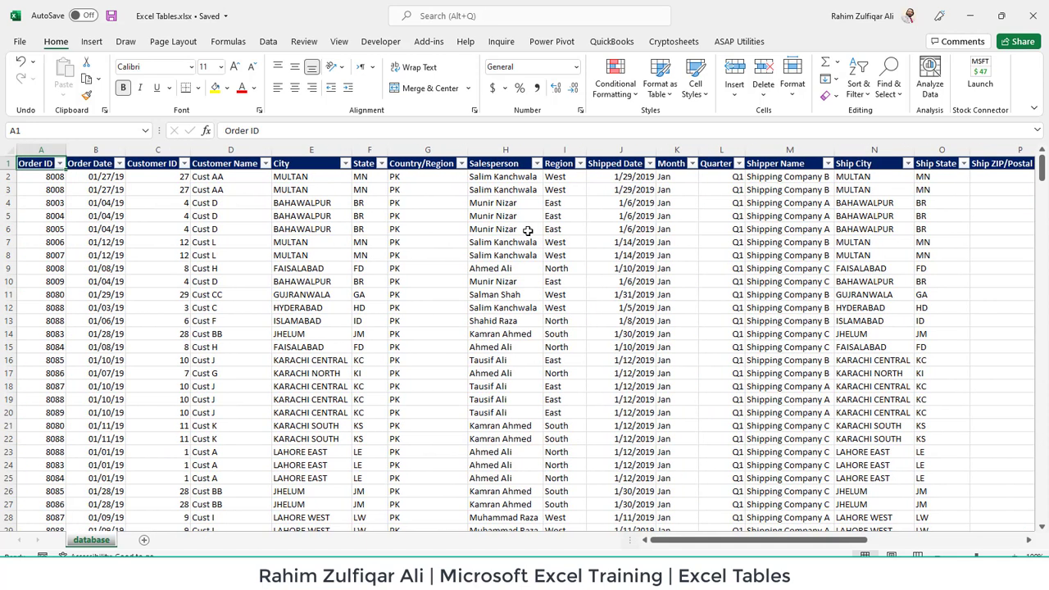
{"action": "key", "text": "Right"}
{"action": "key", "text": "Right"}
{"action": "key", "text": "Right"}
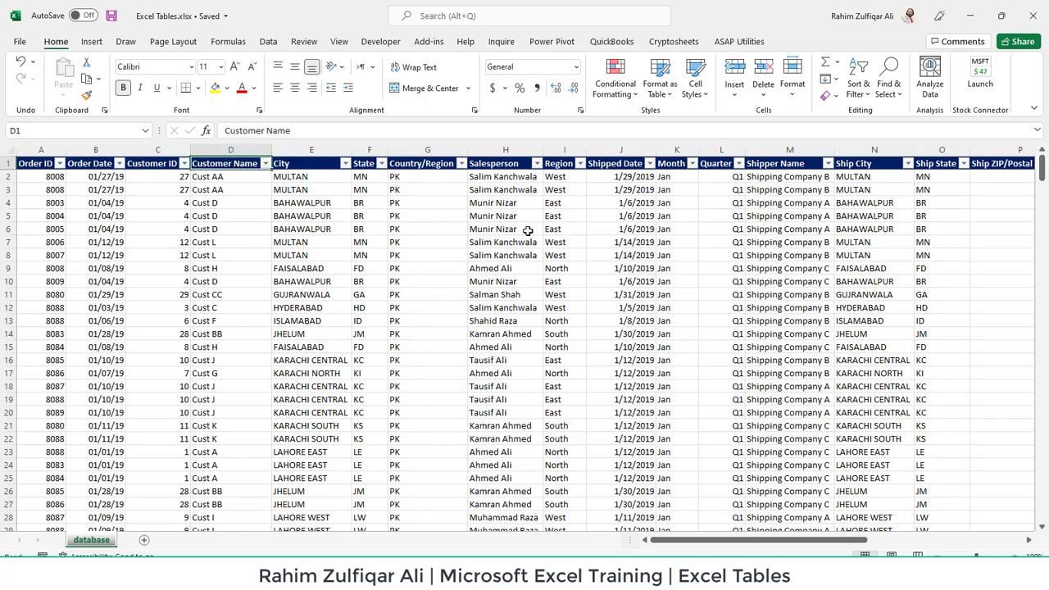
{"action": "key", "text": "Right"}
{"action": "key", "text": "Right"}
{"action": "key", "text": "Right"}
{"action": "key", "text": "Right"}
{"action": "key", "text": "Right"}
{"action": "key", "text": "Right"}
{"action": "key", "text": "Right"}
{"action": "key", "text": "Right"}
{"action": "key", "text": "Right"}
{"action": "key", "text": "Right"}
{"action": "key", "text": "Right"}
{"action": "key", "text": "Right"}
{"action": "key", "text": "Right"}
{"action": "key", "text": "Right"}
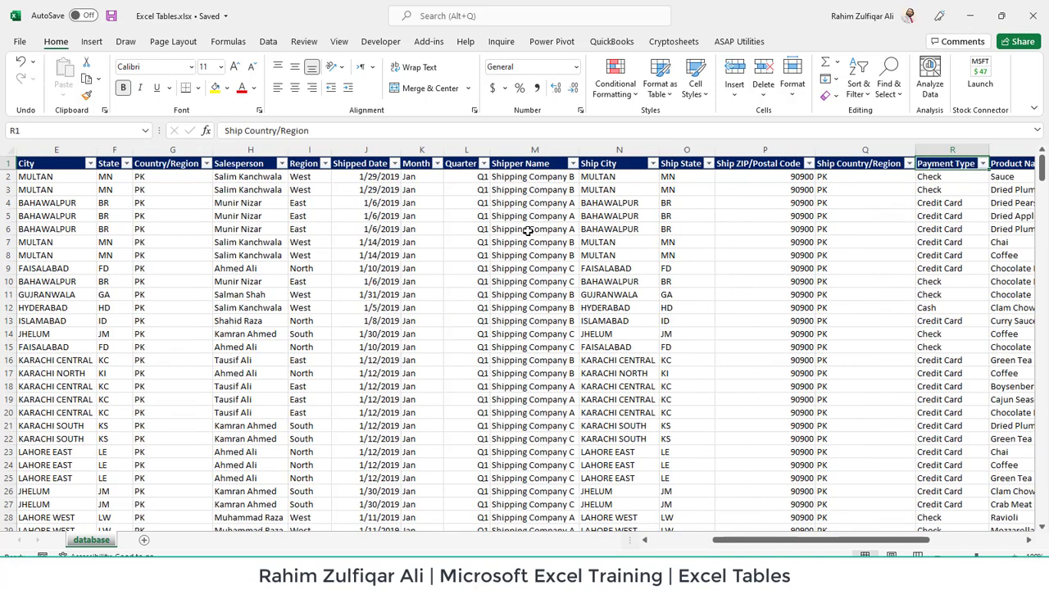
{"action": "key", "text": "Right"}
{"action": "key", "text": "Right"}
{"action": "key", "text": "Right"}
{"action": "key", "text": "Right"}
{"action": "key", "text": "Right"}
{"action": "key", "text": "Right"}
{"action": "key", "text": "Right"}
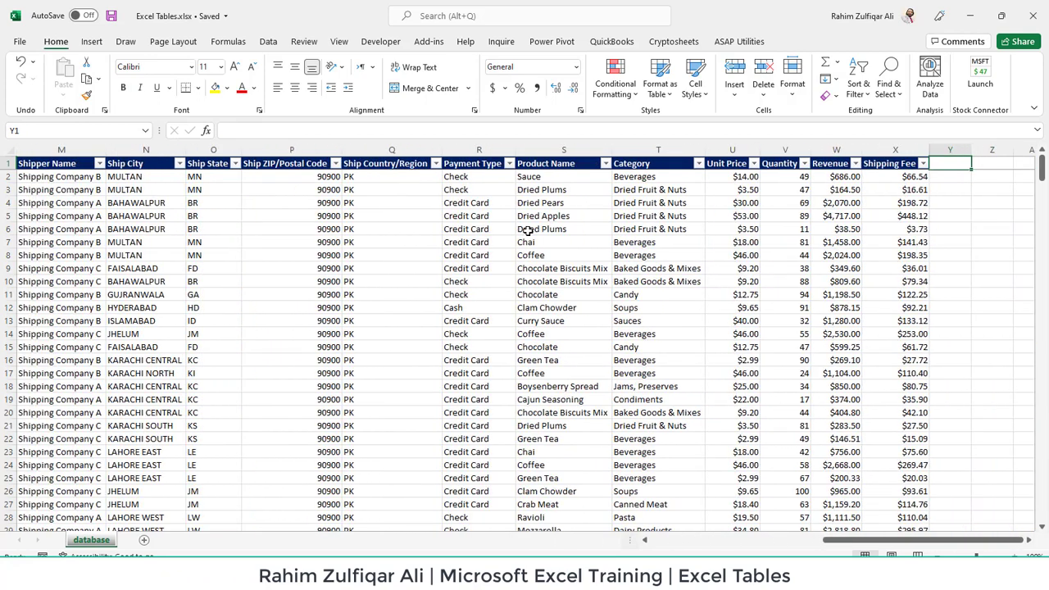
Step: Examine the Product Name, Category, Unit Price, Quantity and Revenue columns and their first entries
{"action": "key", "text": "Left"}
{"action": "key", "text": "Left"}
{"action": "key", "text": "Left"}
{"action": "key", "text": "Left"}
{"action": "key", "text": "Left"}
{"action": "key", "text": "Left"}
{"action": "key", "text": "Left"}
{"action": "key", "text": "Left"}
{"action": "key", "text": "Right"}
{"action": "key", "text": "Right"}
{"action": "key", "text": "Right"}
{"action": "key", "text": "Down"}
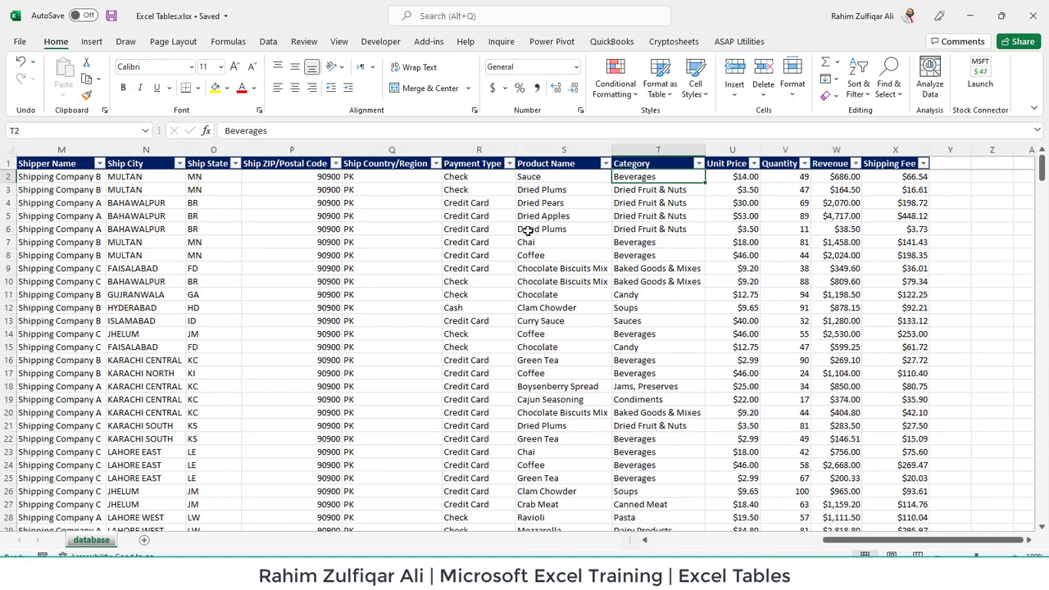
{"action": "key", "text": "Left"}
{"action": "key", "text": "Up"}
{"action": "key", "text": "Down"}
{"action": "key", "text": "Down"}
{"action": "key", "text": "Down"}
{"action": "key", "text": "Left"}
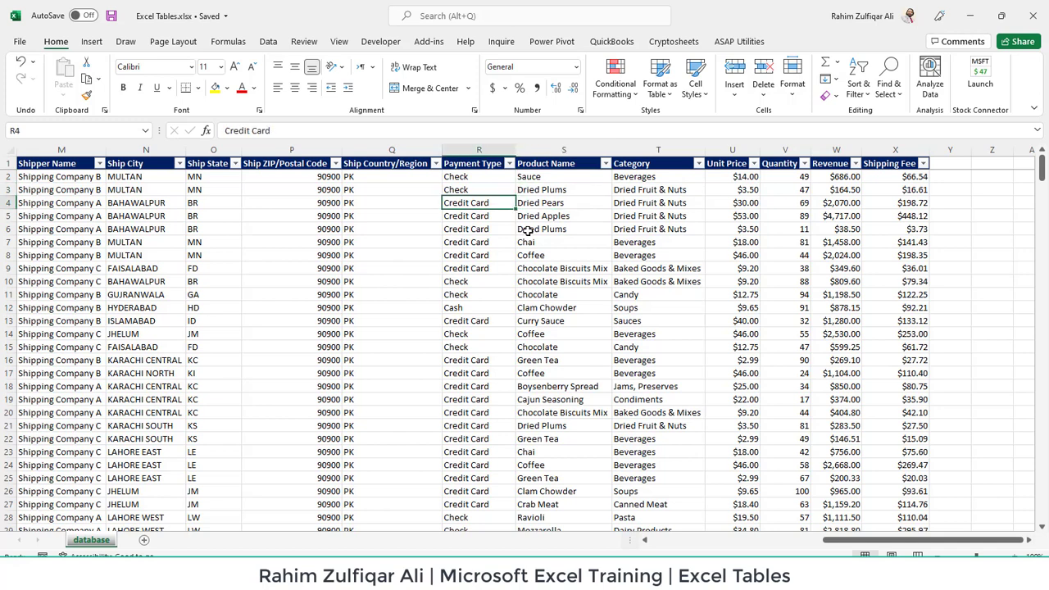
{"action": "key", "text": "Up"}
{"action": "key", "text": "Up"}
{"action": "key", "text": "Up"}
{"action": "key", "text": "Right"}
{"action": "key", "text": "Right"}
{"action": "key", "text": "Right"}
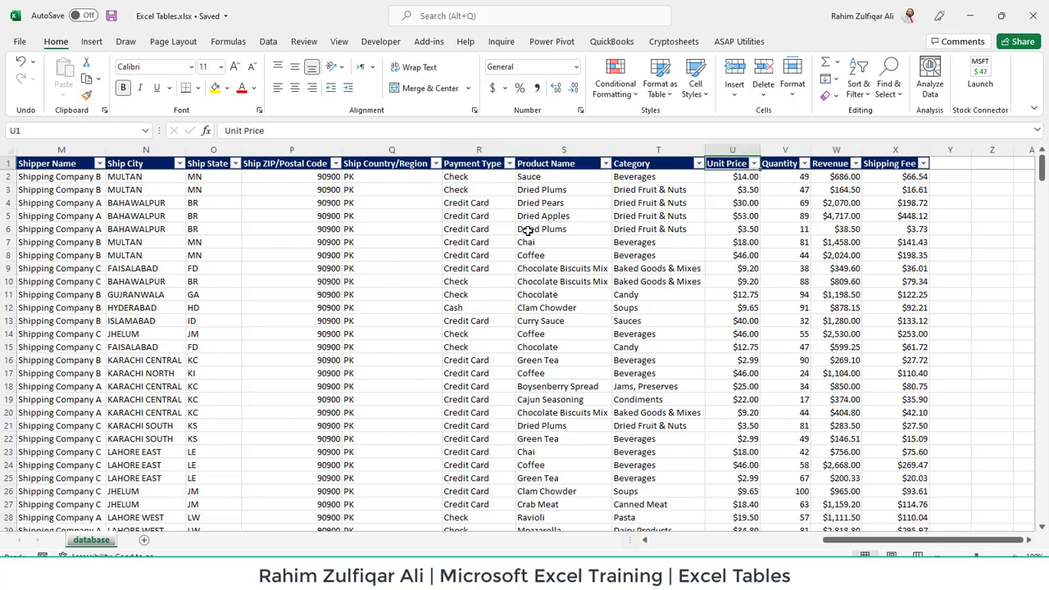
{"action": "key", "text": "Right"}
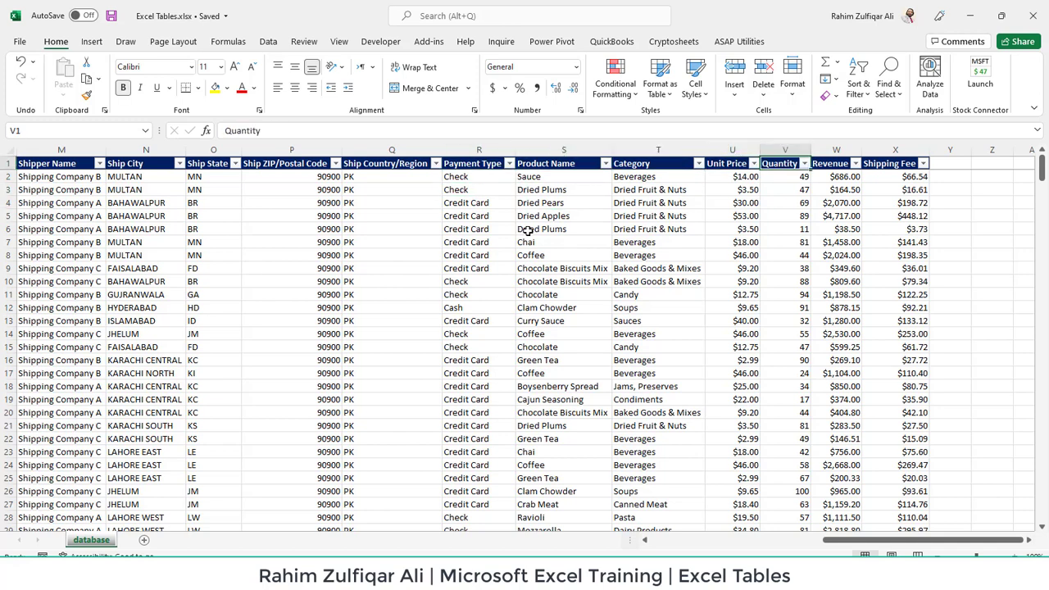
{"action": "key", "text": "Right"}
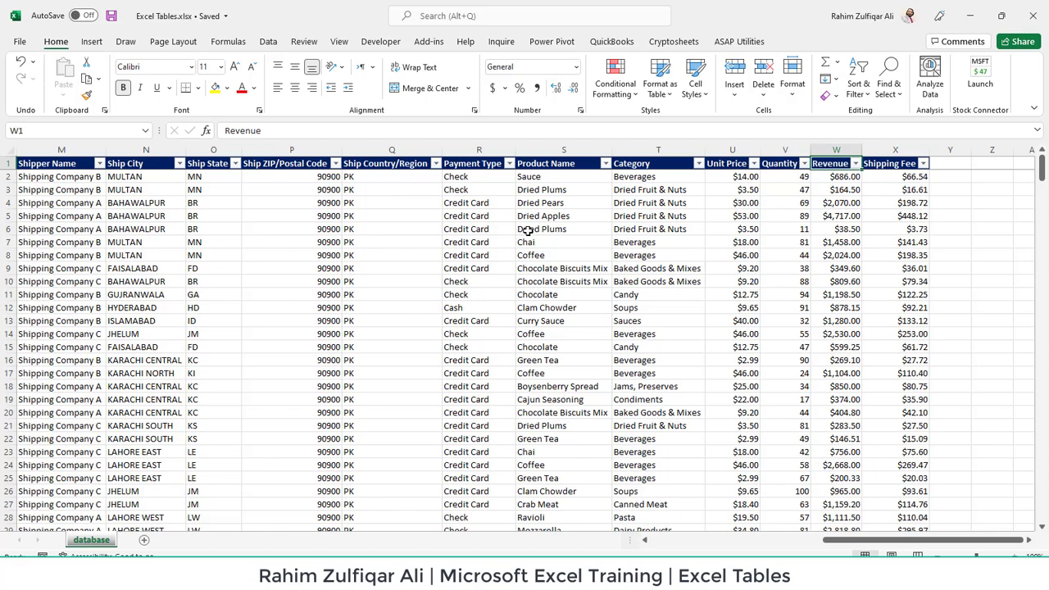
Step: Turn off the filter on the header row, starting from the Order ID header
{"action": "key", "text": "Left"}
{"action": "key", "text": "Left"}
{"action": "key", "text": "Left"}
{"action": "key", "text": "Left"}
{"action": "key", "text": "Left"}
{"action": "key", "text": "Left"}
{"action": "key", "text": "Left"}
{"action": "key", "text": "Left"}
{"action": "key", "text": "Left"}
{"action": "key", "text": "Left"}
{"action": "key", "text": "Left"}
{"action": "key", "text": "Left"}
{"action": "key", "text": "Left"}
{"action": "key", "text": "Left"}
{"action": "key", "text": "Left"}
{"action": "key", "text": "Left"}
{"action": "key", "text": "Left"}
{"action": "key", "text": "Left"}
{"action": "key", "text": "Left"}
{"action": "key", "text": "Left"}
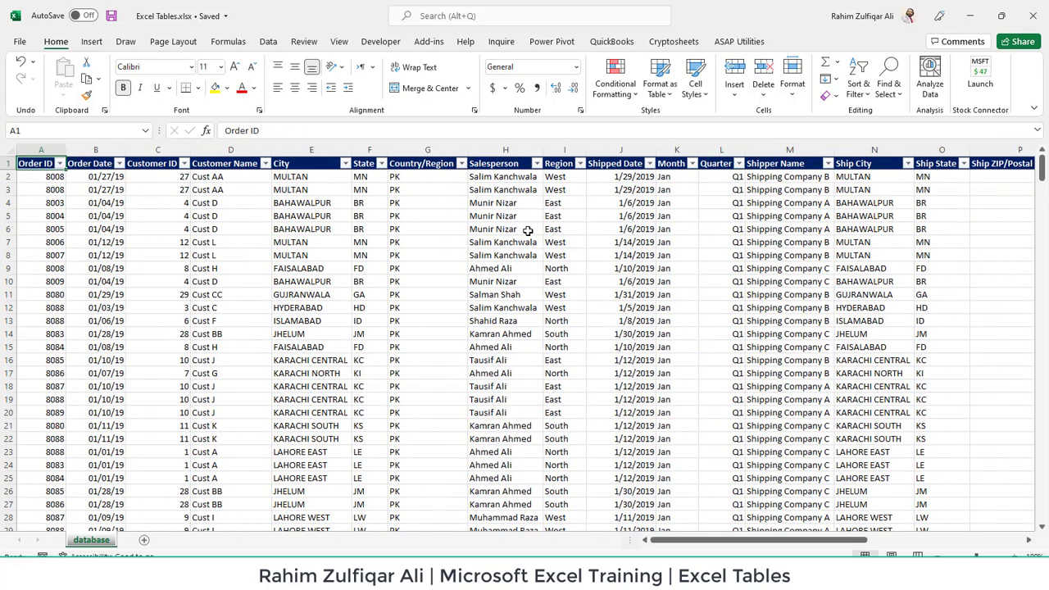
{"action": "key", "text": "ctrl+shift+l"}
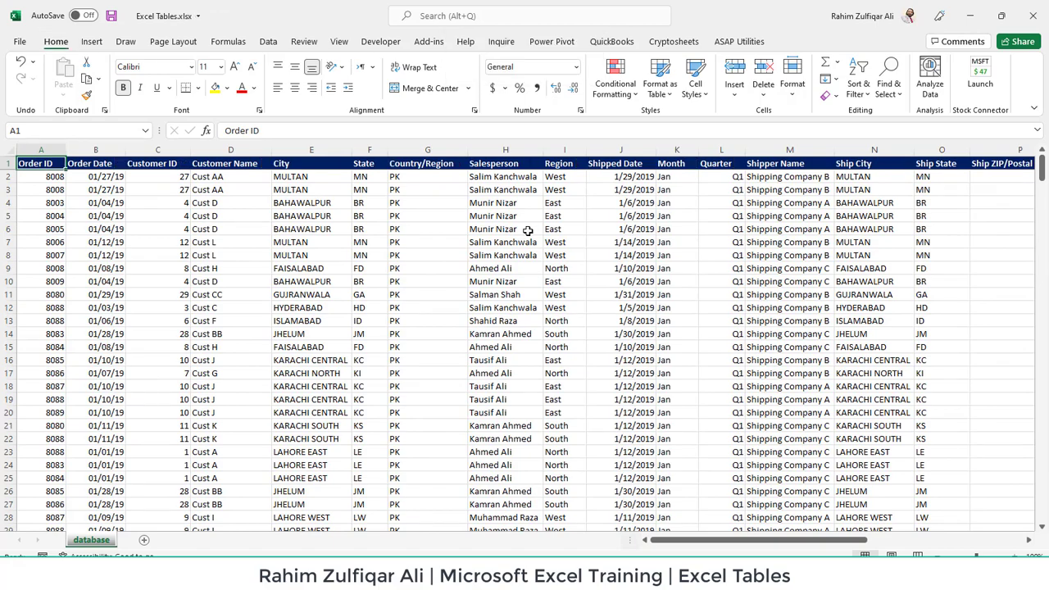
Step: Convert the full data range A1:X370 into an Excel table with headers
{"action": "key", "text": "ctrl+shift+Right"}
{"action": "key", "text": "ctrl+shift+Down"}
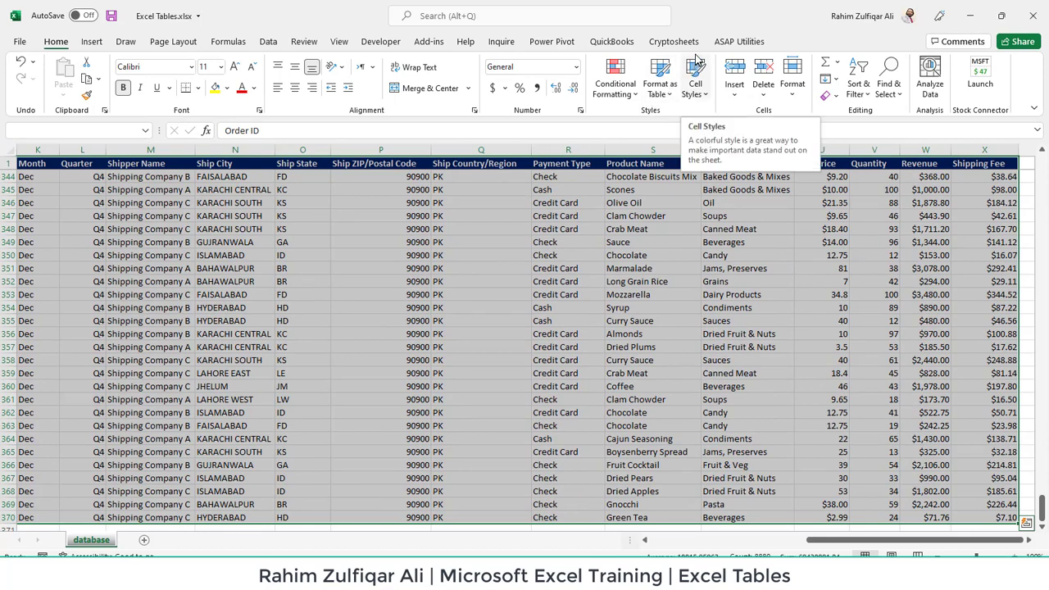
{"action": "left_click", "coordinate": [89, 43]}
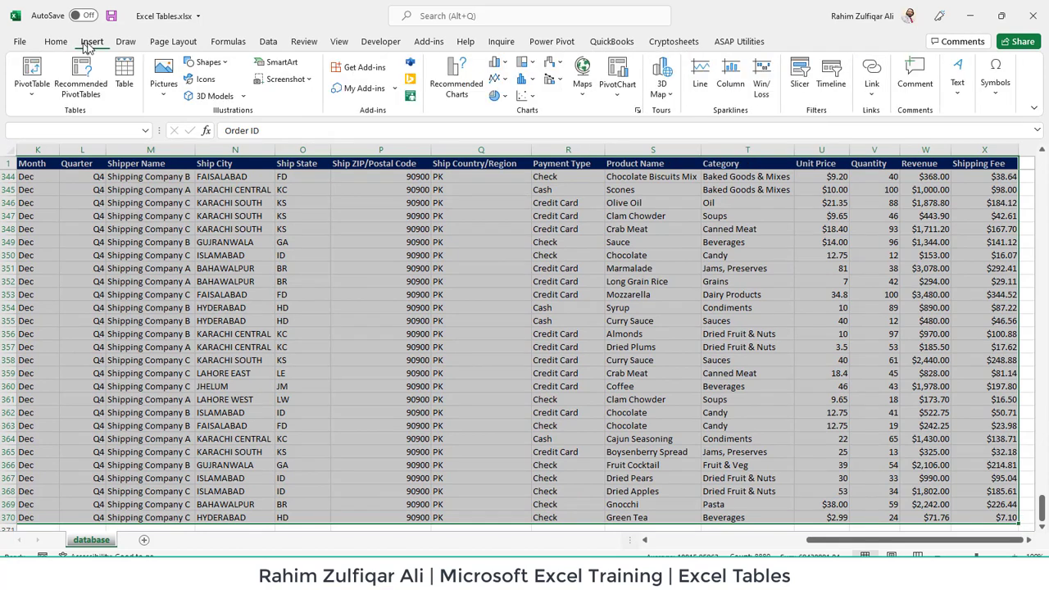
{"action": "left_click", "coordinate": [125, 86]}
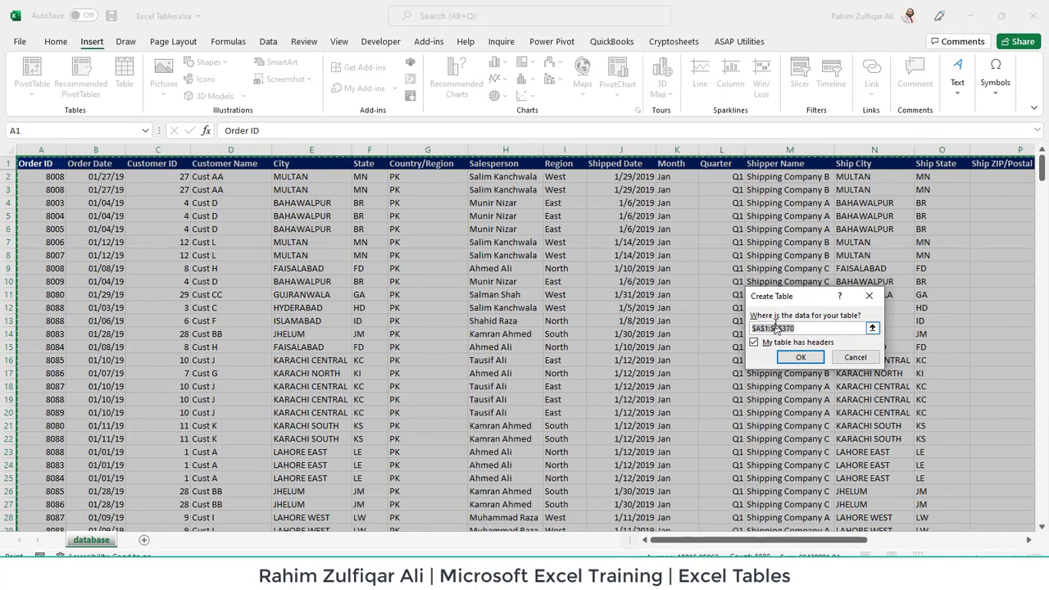
{"action": "left_click_drag", "start_coordinate": [790, 300], "coordinate": [594, 240]}
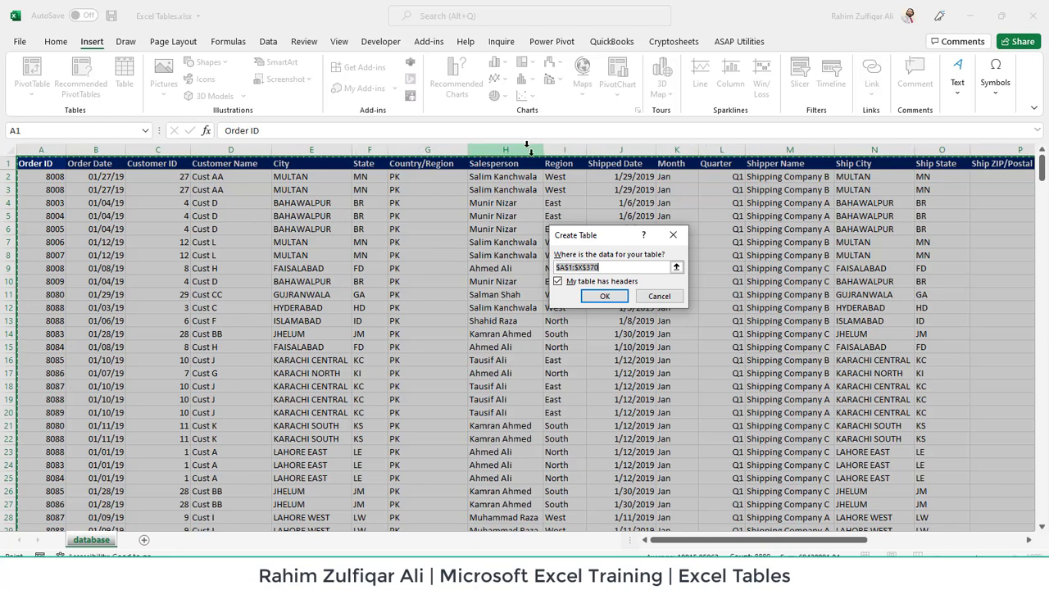
{"action": "left_click", "coordinate": [595, 295]}
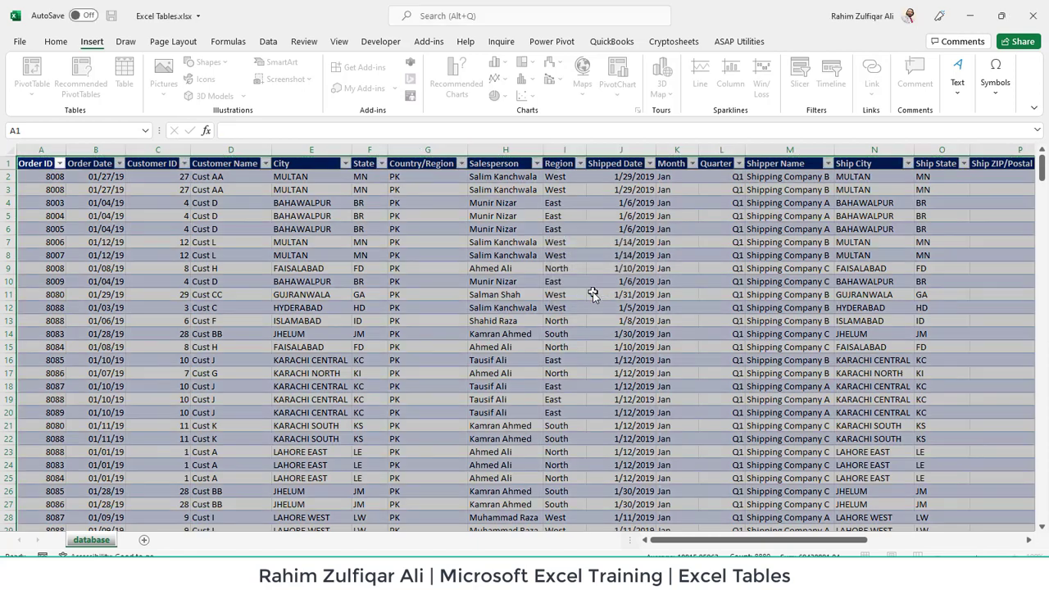
{"action": "left_click", "coordinate": [591, 255]}
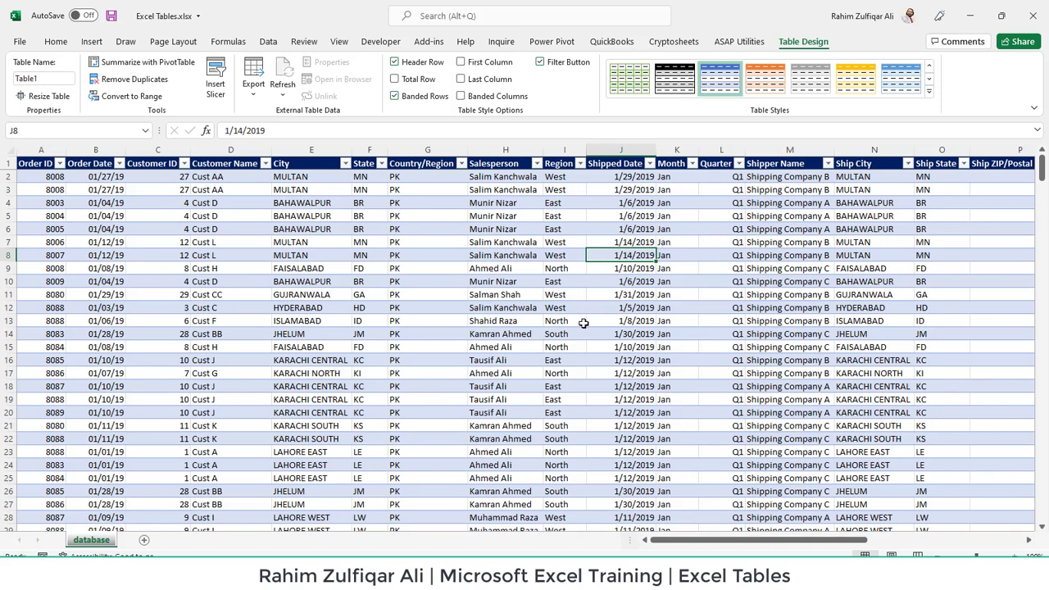
Step: Examine the new table's banded row formatting down to the last records
{"action": "left_click", "coordinate": [533, 308]}
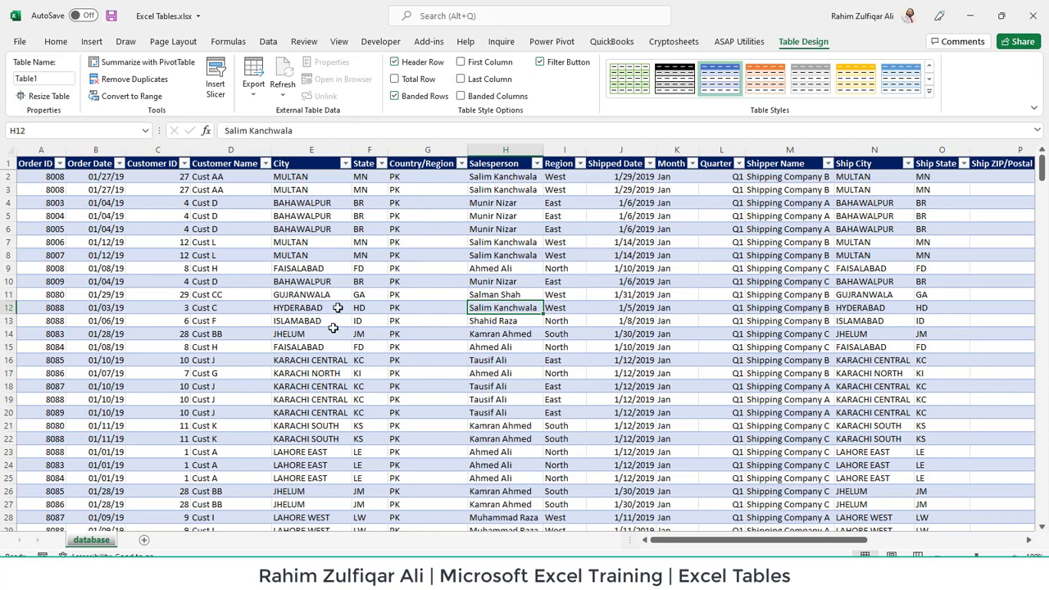
{"action": "left_click", "coordinate": [440, 256]}
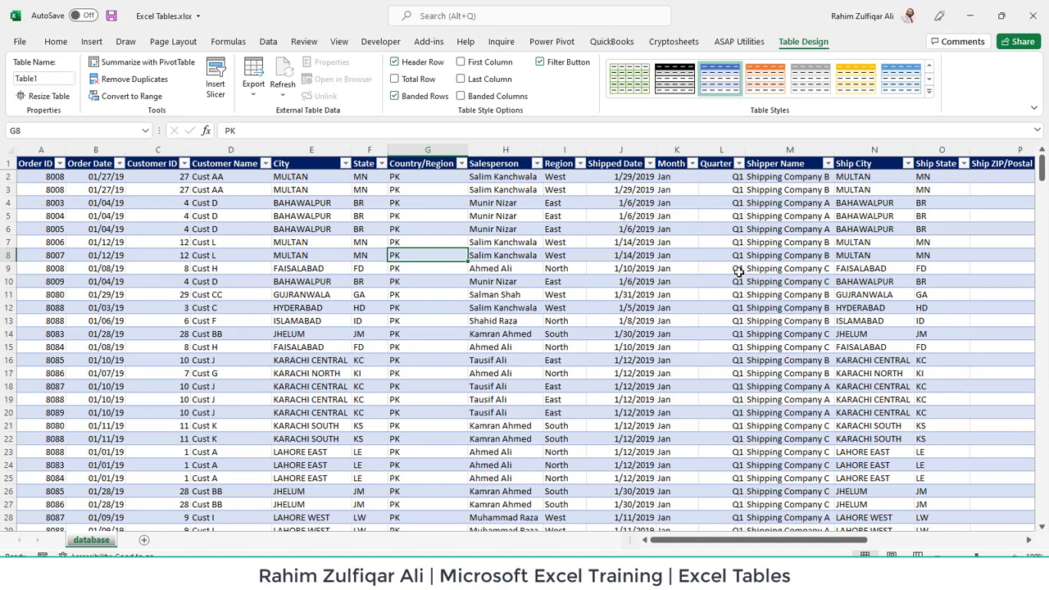
{"action": "key", "text": "ctrl+Down"}
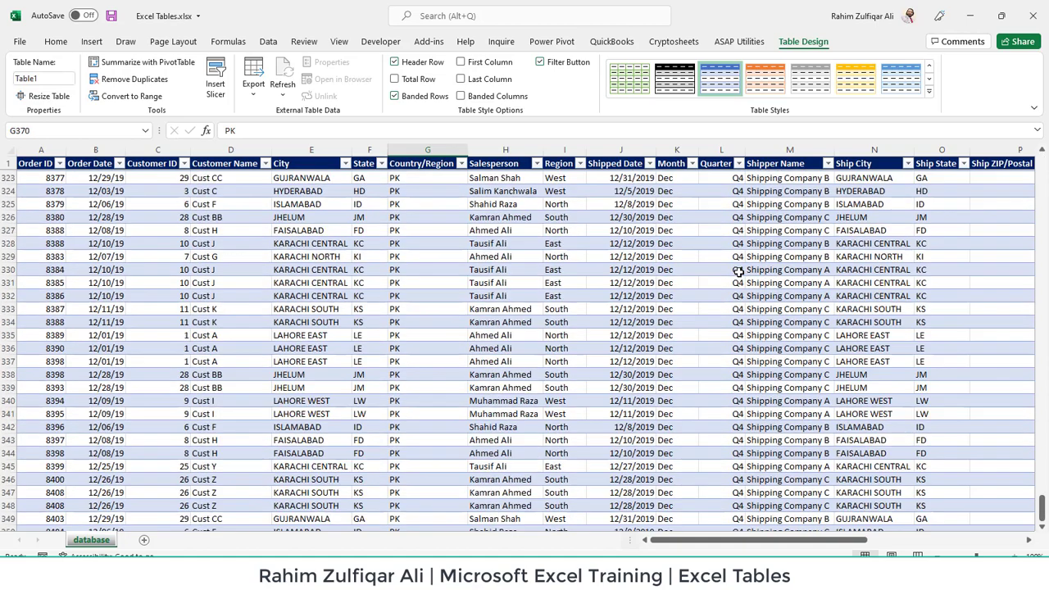
{"action": "key", "text": "Up"}
{"action": "key", "text": "Up"}
{"action": "key", "text": "Up"}
{"action": "key", "text": "Up"}
{"action": "key", "text": "Up"}
{"action": "key", "text": "Up"}
{"action": "key", "text": "Up"}
{"action": "key", "text": "Up"}
{"action": "key", "text": "Up"}
{"action": "key", "text": "Up"}
{"action": "key", "text": "Up"}
{"action": "key", "text": "Up"}
{"action": "key", "text": "Up"}
{"action": "key", "text": "Up"}
{"action": "key", "text": "Up"}
{"action": "key", "text": "Up"}
{"action": "key", "text": "Up"}
{"action": "key", "text": "Up"}
{"action": "key", "text": "Up"}
{"action": "key", "text": "Up"}
{"action": "key", "text": "Up"}
{"action": "key", "text": "Up"}
{"action": "key", "text": "Up"}
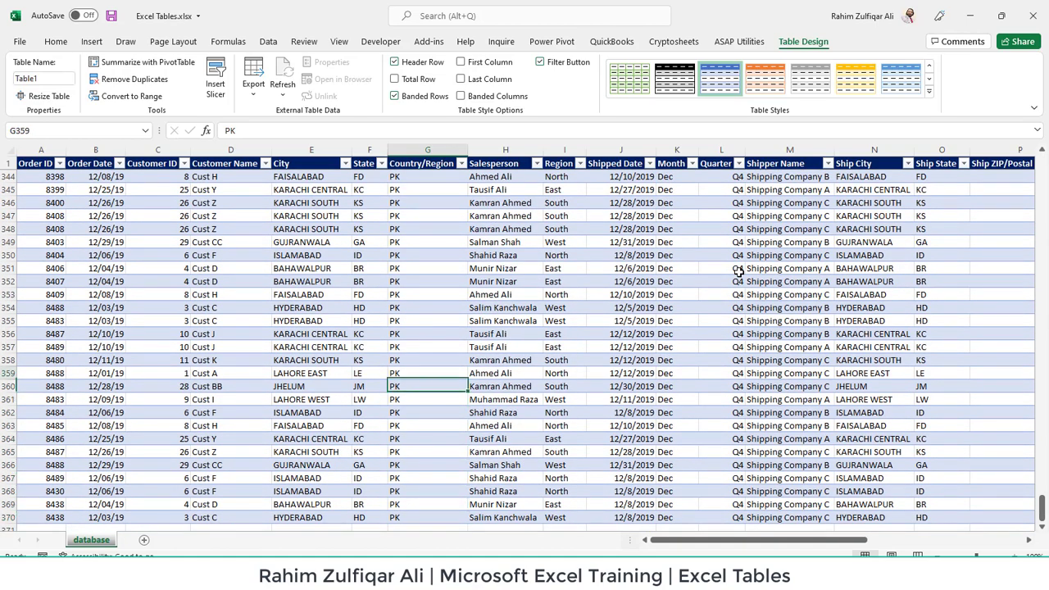
{"action": "key", "text": "Home"}
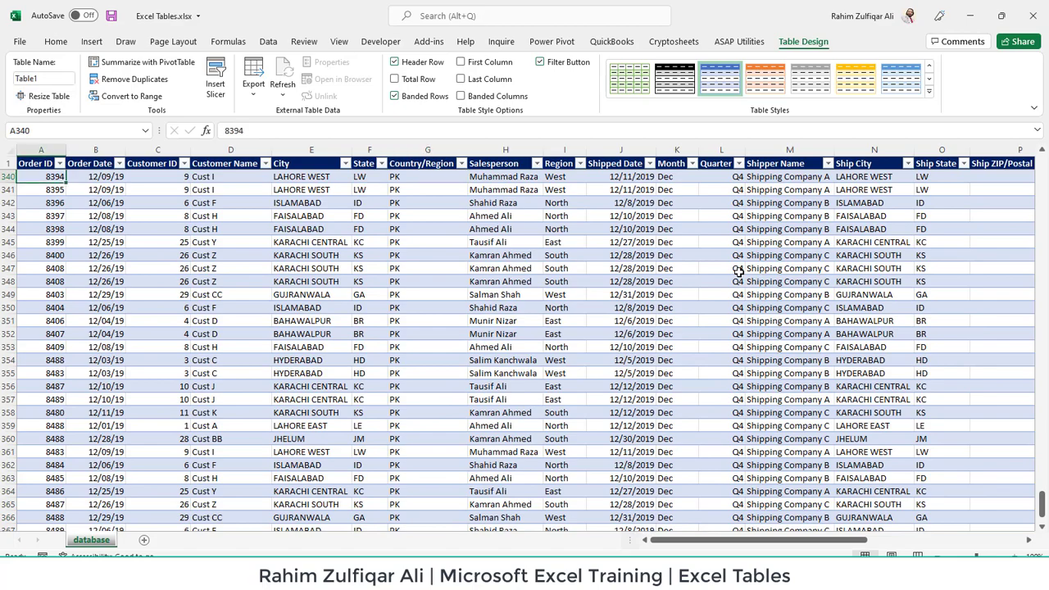
{"action": "key", "text": "Up"}
{"action": "key", "text": "Up"}
Step: Examine the table's extent across to the Shipping Fee column and back to the Order ID header
{"action": "key", "text": "Right"}
{"action": "key", "text": "Right"}
{"action": "key", "text": "Right"}
{"action": "key", "text": "Right"}
{"action": "key", "text": "Right"}
{"action": "key", "text": "Right"}
{"action": "key", "text": "Right"}
{"action": "key", "text": "Right"}
{"action": "key", "text": "Right"}
{"action": "key", "text": "Right"}
{"action": "key", "text": "Right"}
{"action": "key", "text": "Right"}
{"action": "key", "text": "Right"}
{"action": "key", "text": "Right"}
{"action": "key", "text": "Right"}
{"action": "key", "text": "Right"}
{"action": "key", "text": "Right"}
{"action": "key", "text": "Right"}
{"action": "key", "text": "Right"}
{"action": "key", "text": "Right"}
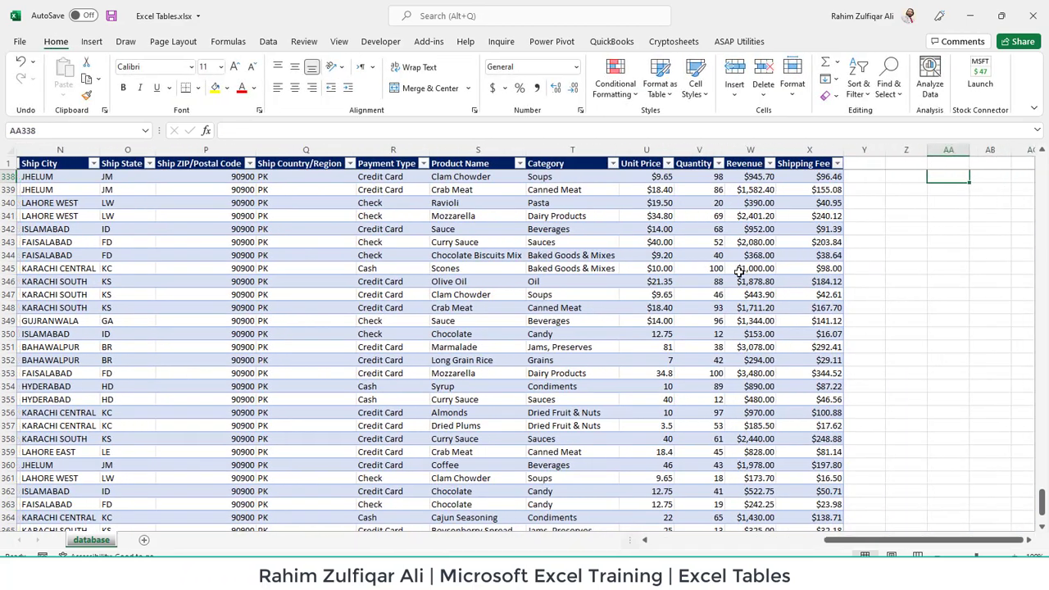
{"action": "key", "text": "Left"}
{"action": "key", "text": "Left"}
{"action": "key", "text": "Left"}
{"action": "key", "text": "Up"}
{"action": "key", "text": "ctrl+Up"}
{"action": "key", "text": "Down"}
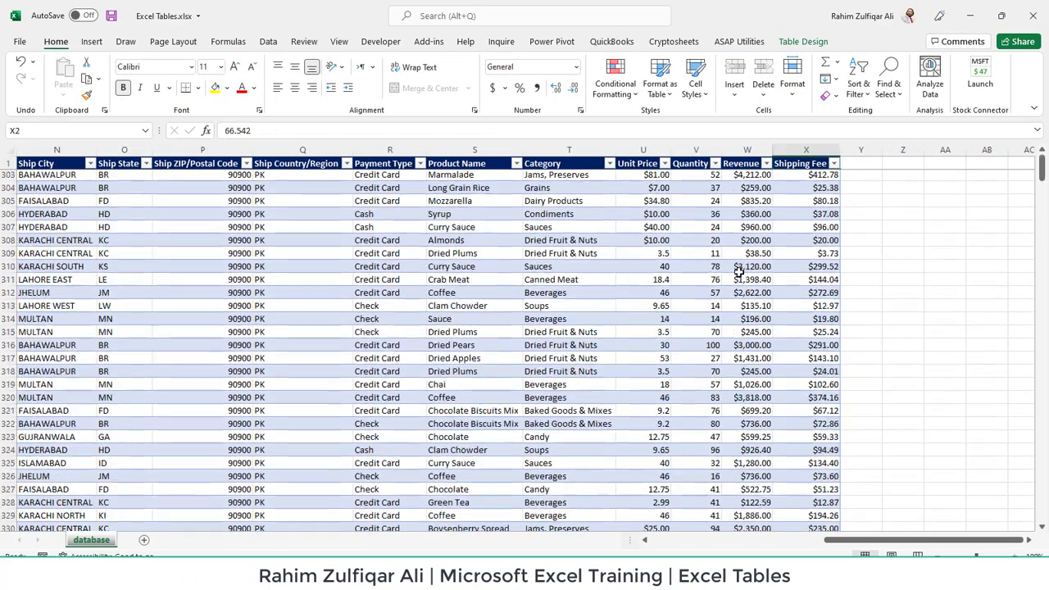
{"action": "key", "text": "Up"}
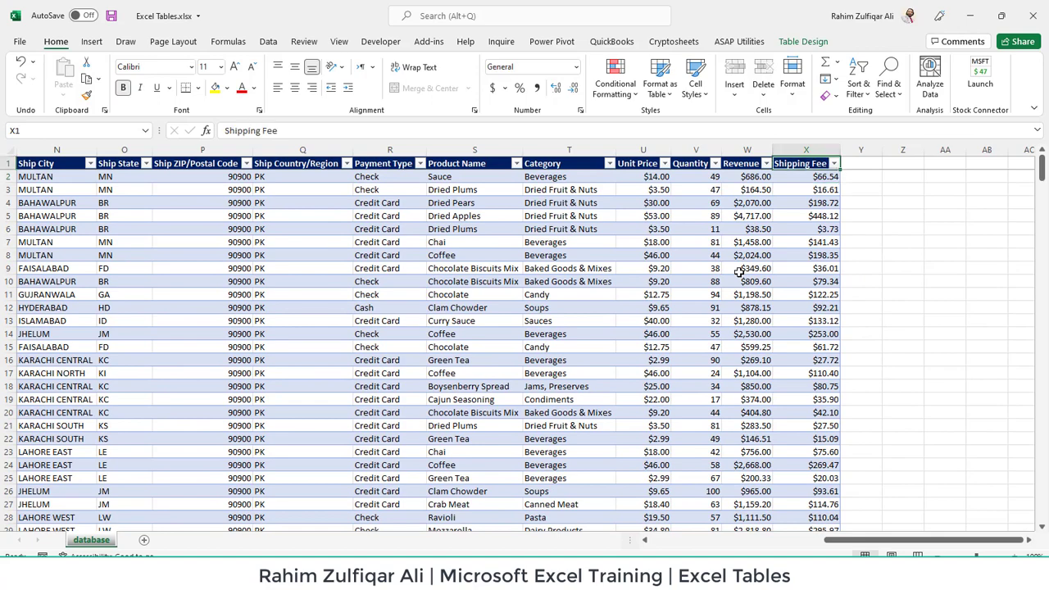
{"action": "key", "text": "ctrl+Left"}
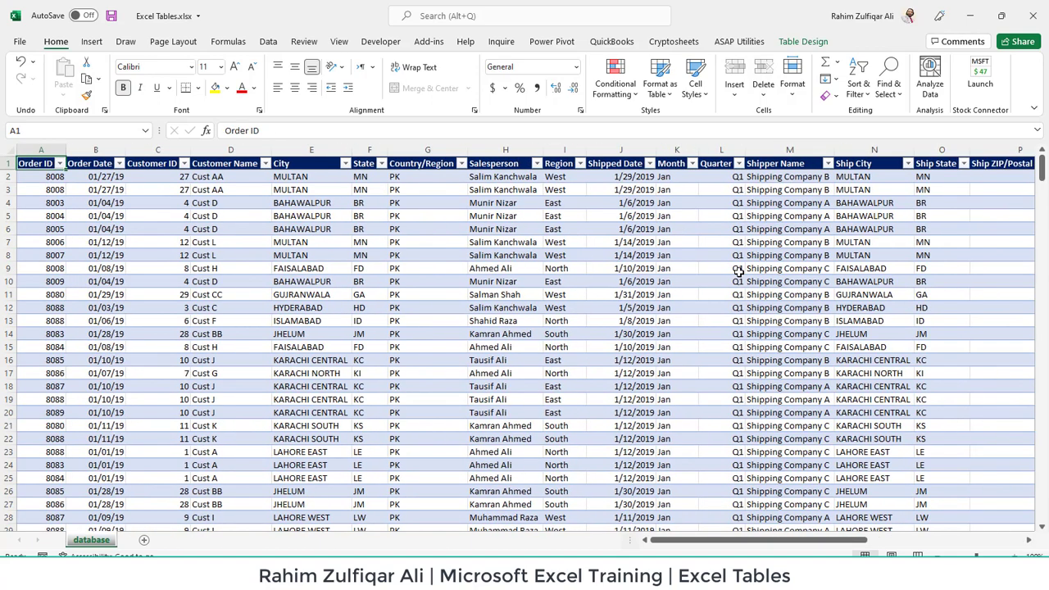
Step: Review the table's data range with Resize Table and cancel without resizing
{"action": "left_click", "coordinate": [804, 41]}
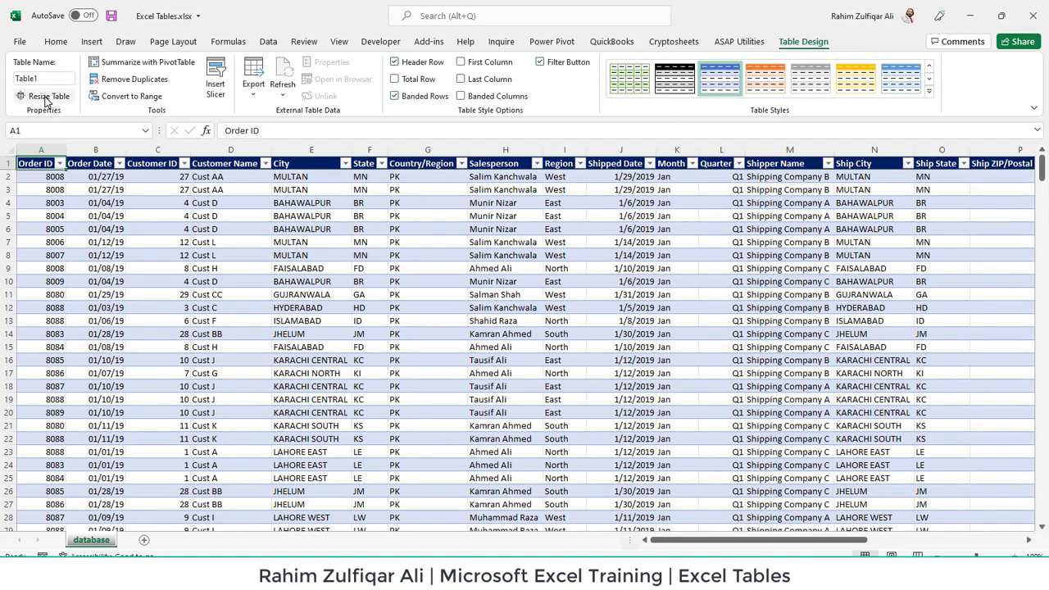
{"action": "left_click", "coordinate": [46, 97]}
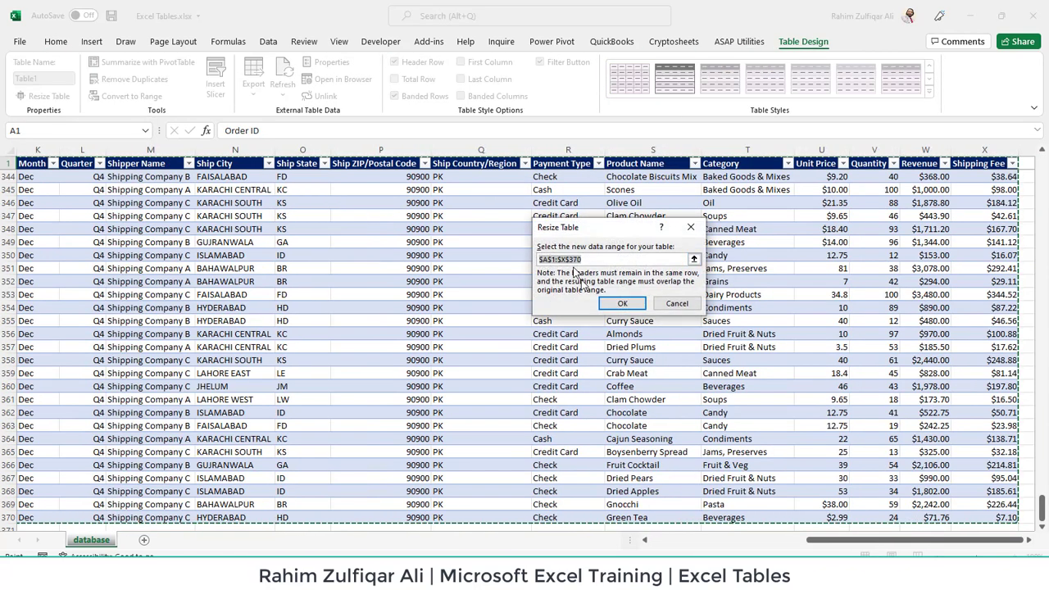
{"action": "left_click", "coordinate": [664, 300]}
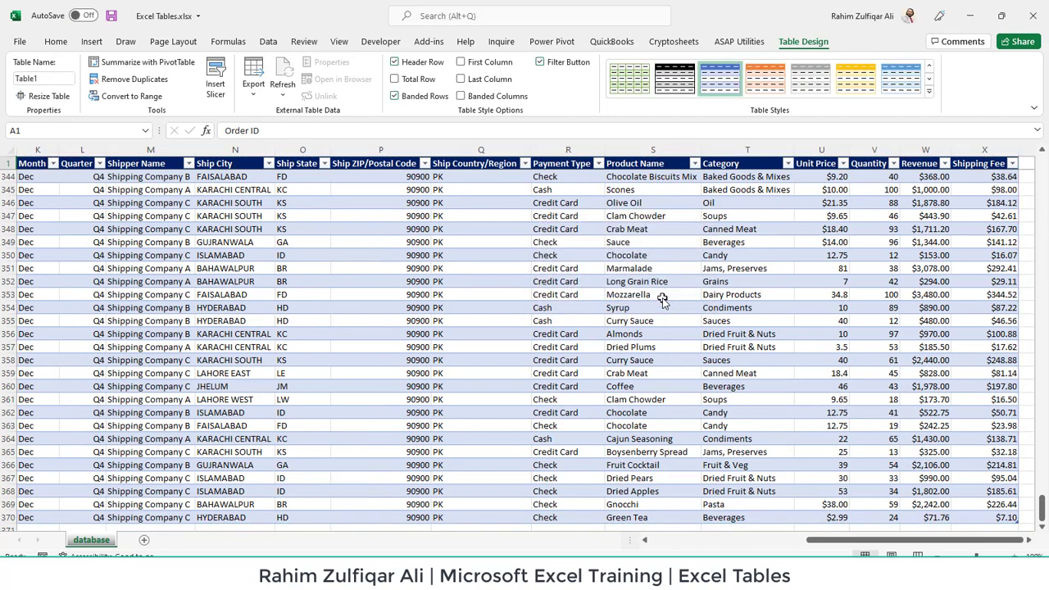
{"action": "left_click", "coordinate": [293, 271]}
{"action": "left_click", "coordinate": [555, 269]}
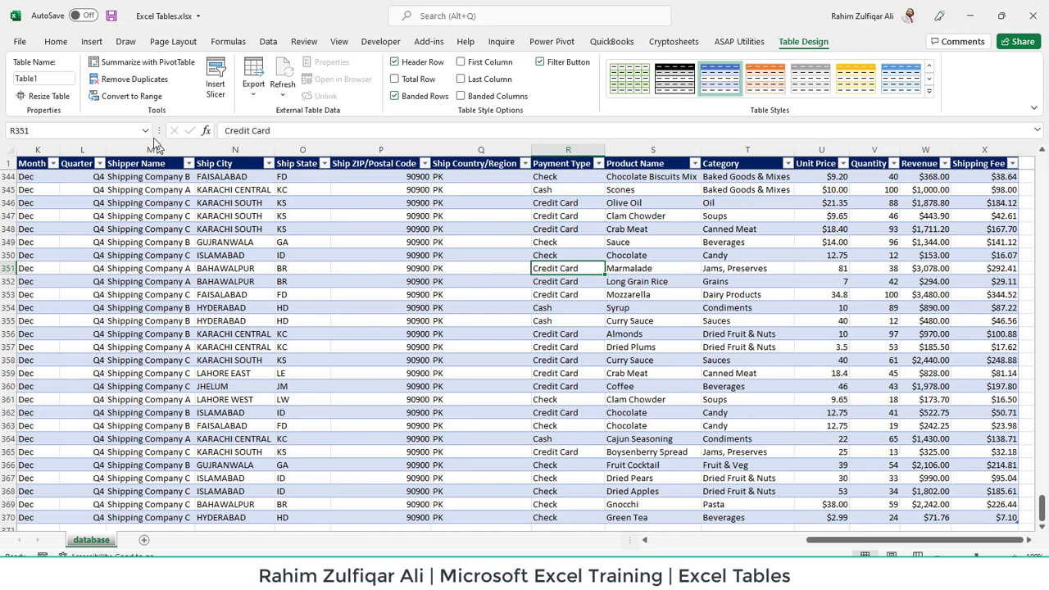
Step: Review the Convert to Range command, dismiss the conversion, and go to the Category header
{"action": "left_click", "coordinate": [114, 99]}
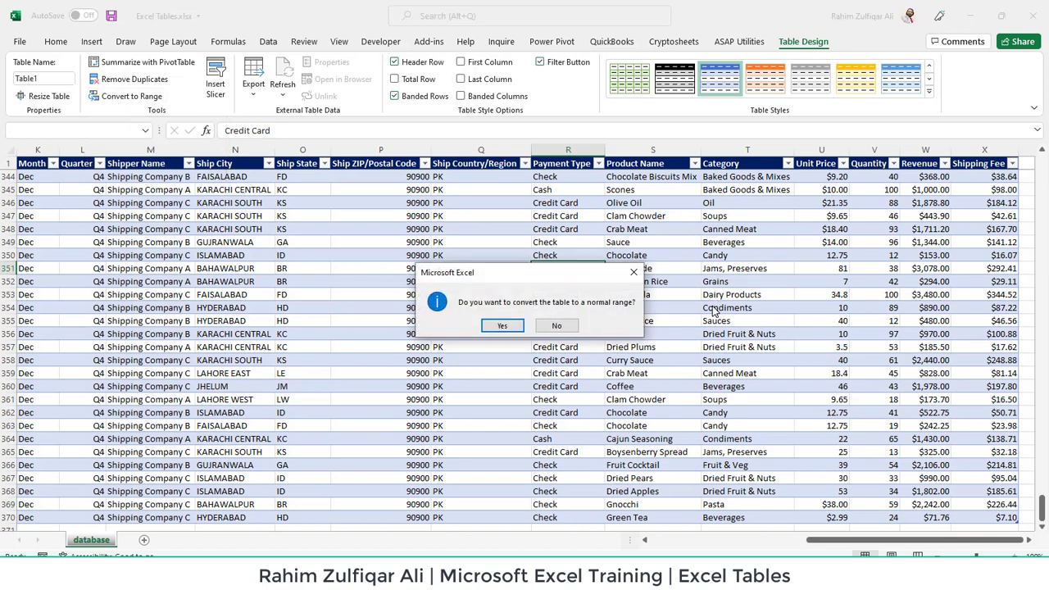
{"action": "left_click", "coordinate": [627, 275]}
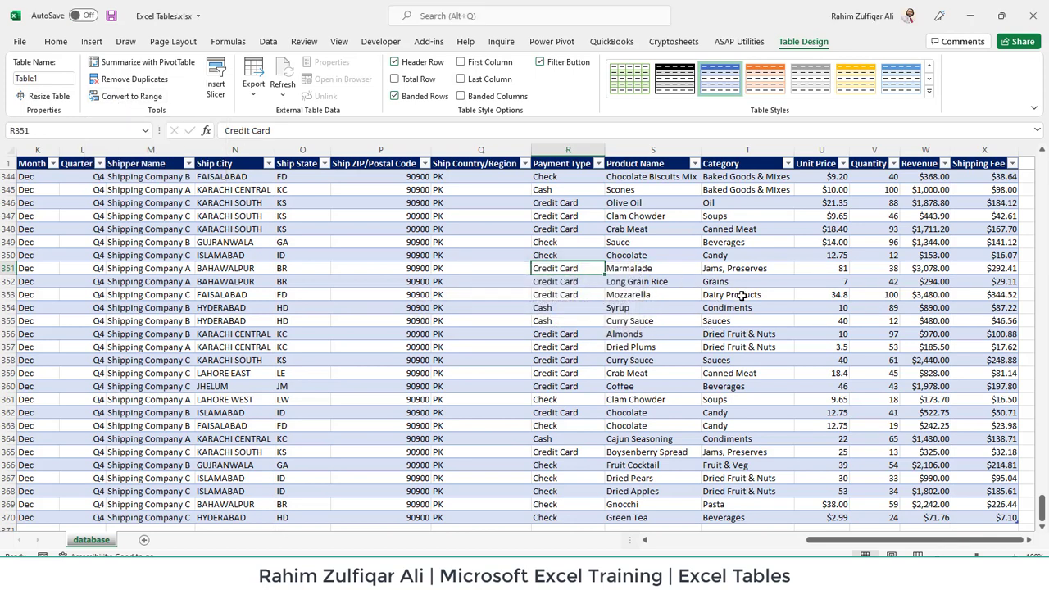
{"action": "left_click", "coordinate": [761, 297]}
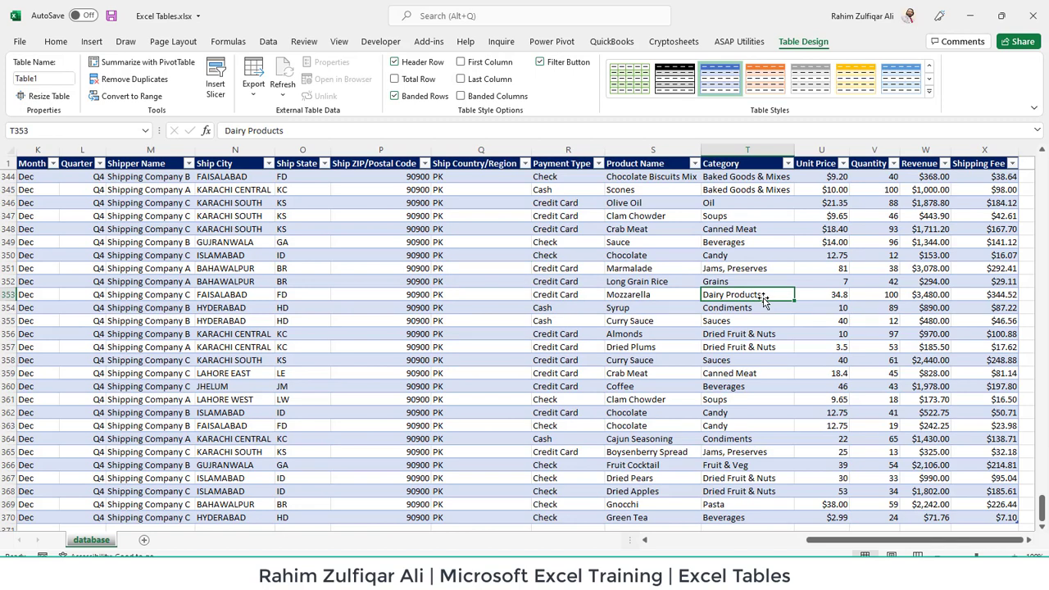
{"action": "key", "text": "ctrl+Up"}
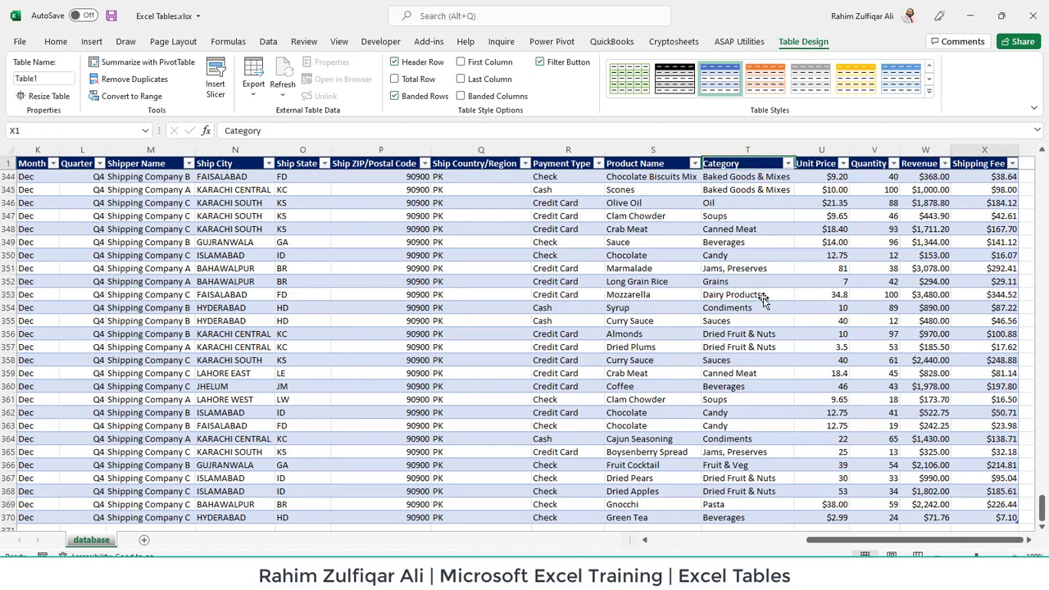
Step: Start a formula in cell AB3 referencing the Shipping Fee cell in the same row, and cancel the entry
{"action": "key", "text": "ctrl+Right"}
{"action": "key", "text": "Right"}
{"action": "key", "text": "Right"}
{"action": "key", "text": "Right"}
{"action": "key", "text": "Right"}
{"action": "key", "text": "Down"}
{"action": "key", "text": "Down"}
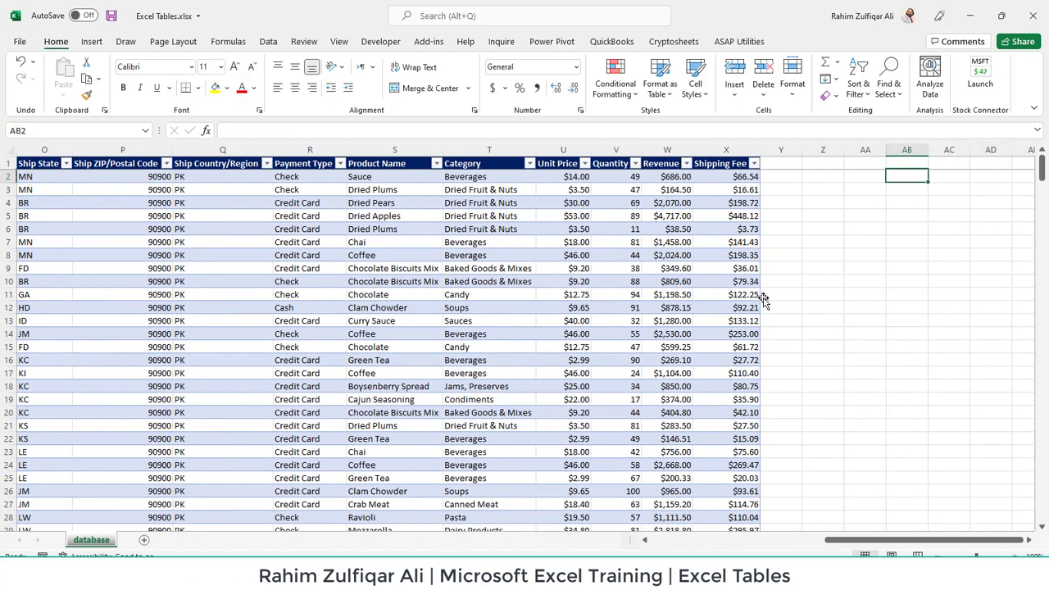
{"action": "type", "text": "="}
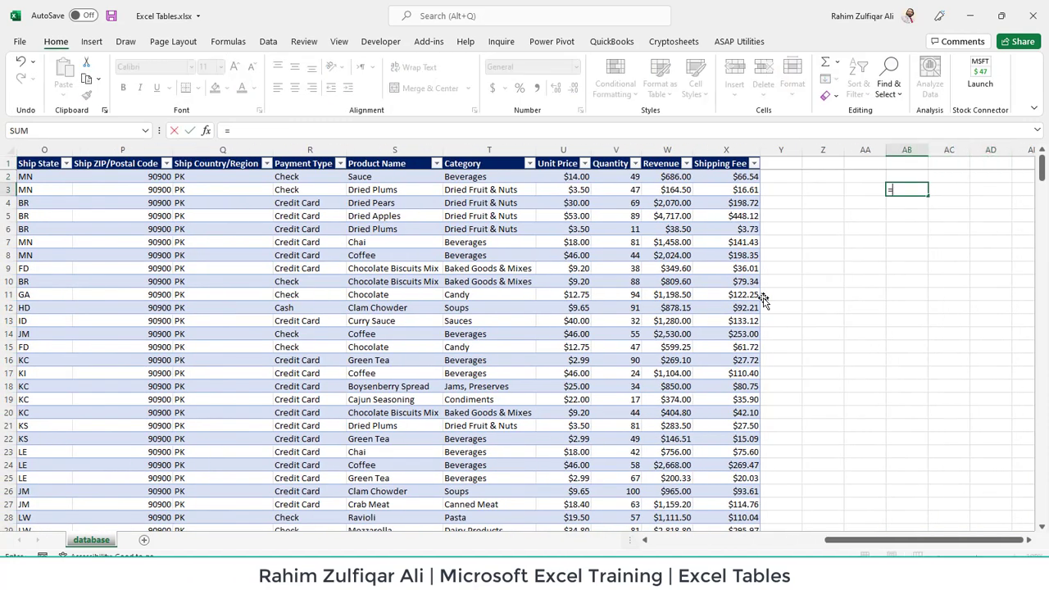
{"action": "key", "text": "Left"}
{"action": "key", "text": "Left"}
{"action": "key", "text": "Left"}
{"action": "key", "text": "Left"}
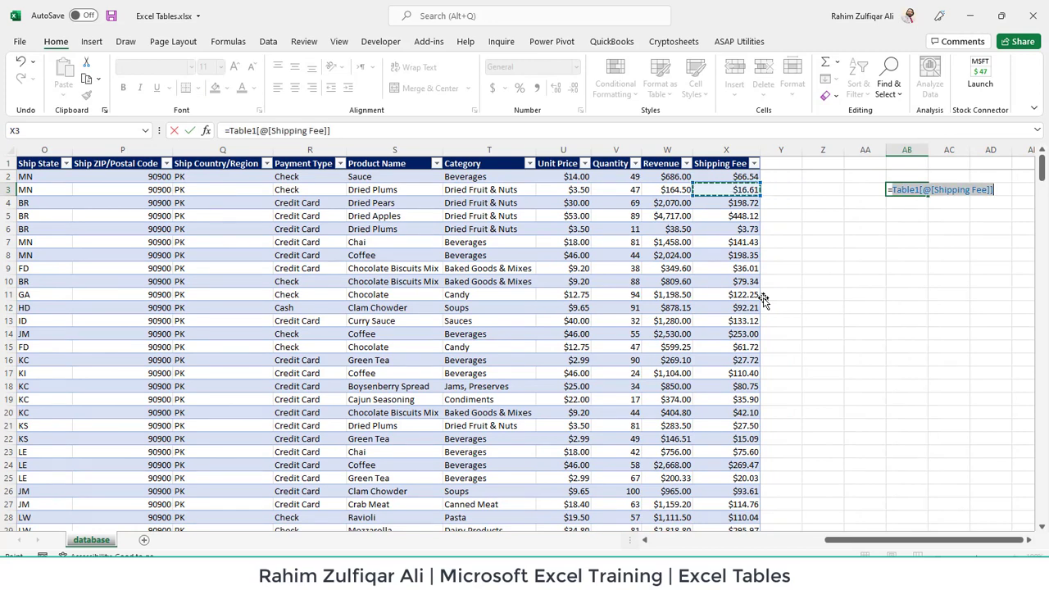
{"action": "key", "text": "Up"}
{"action": "key", "text": "Left"}
{"action": "key", "text": "Down"}
{"action": "key", "text": "Right"}
{"action": "left_click", "coordinate": [911, 189]}
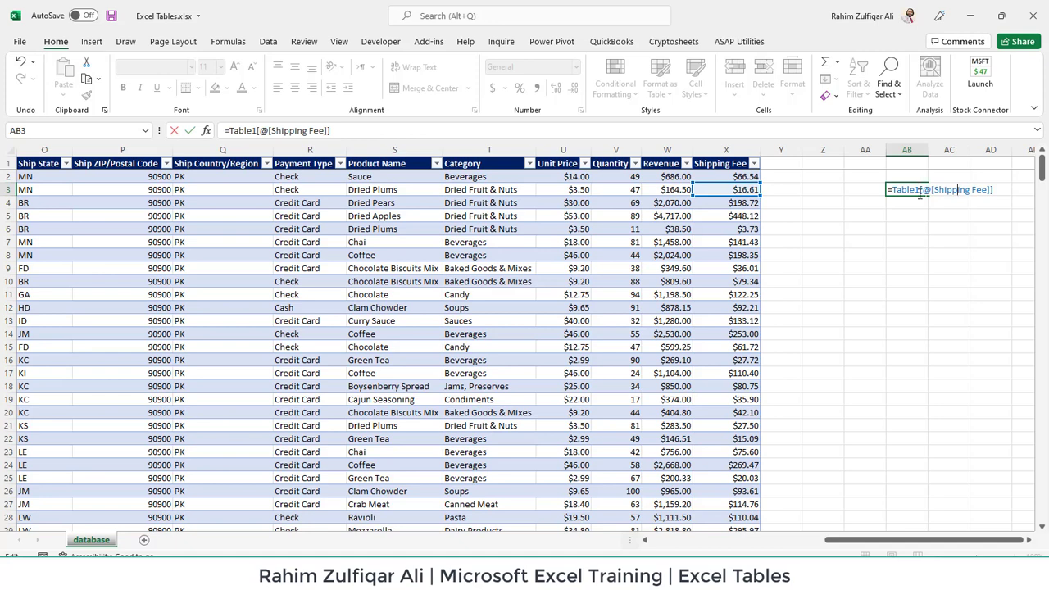
{"action": "key", "text": "Escape"}
Step: Rename the table as SalesDatabase
{"action": "left_click", "coordinate": [670, 228]}
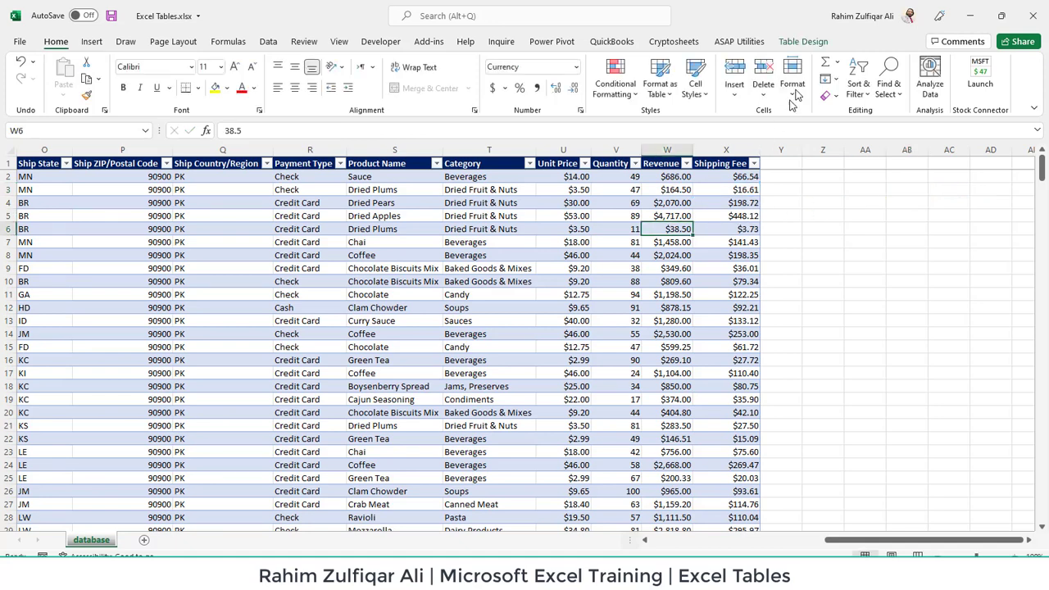
{"action": "left_click", "coordinate": [799, 42]}
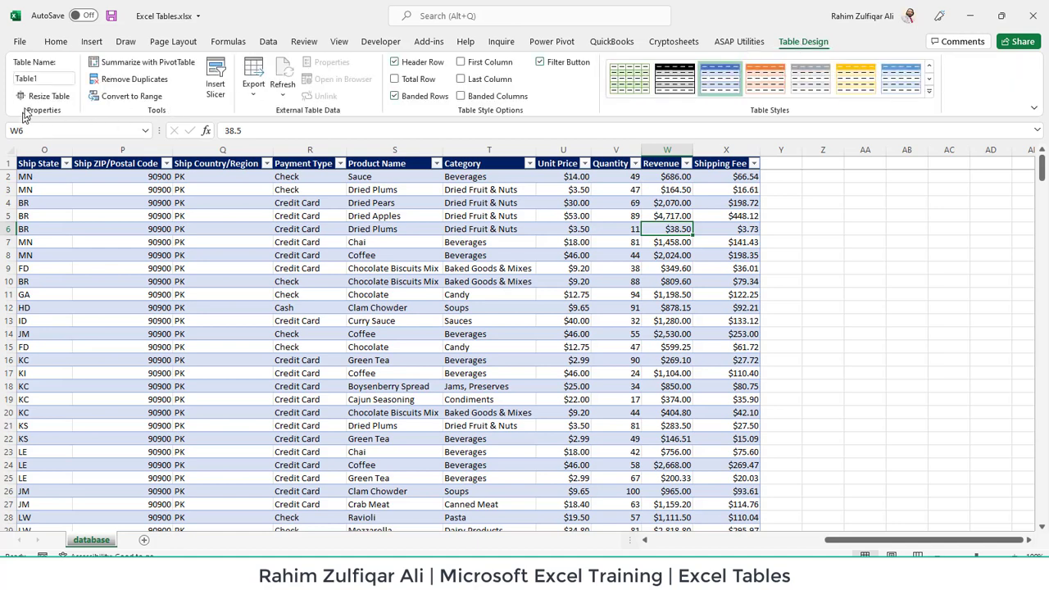
{"action": "left_click", "coordinate": [43, 78]}
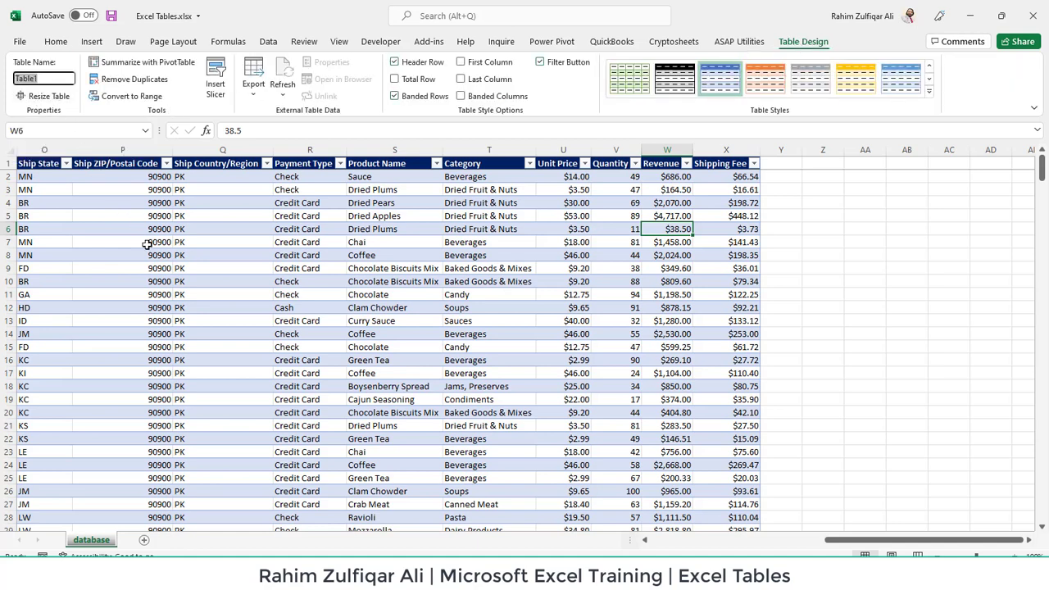
{"action": "type", "text": "SalesDatabase"}
{"action": "key", "text": "Return"}
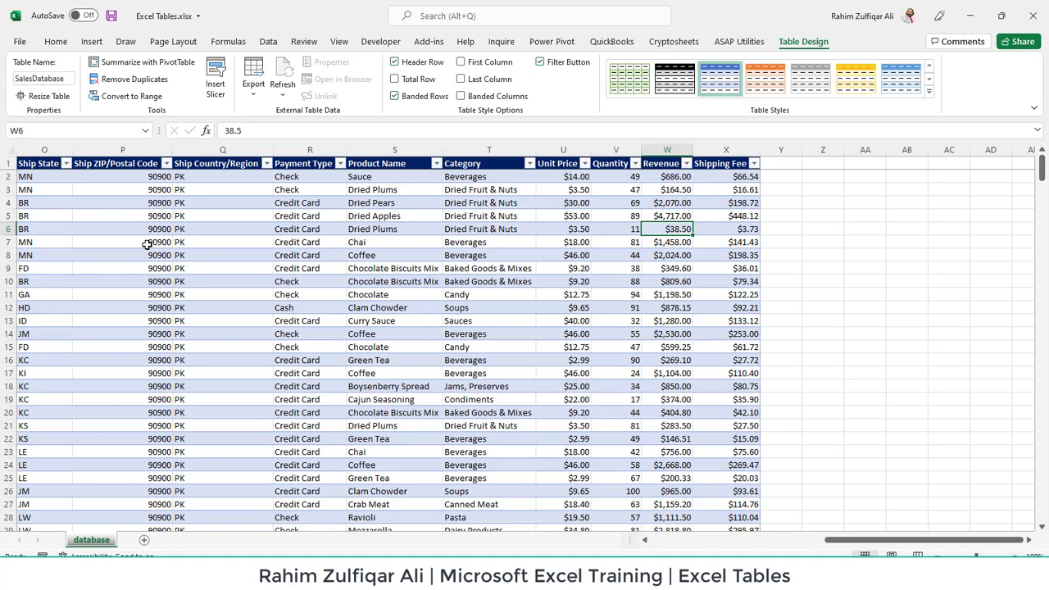
{"action": "left_click", "coordinate": [463, 244]}
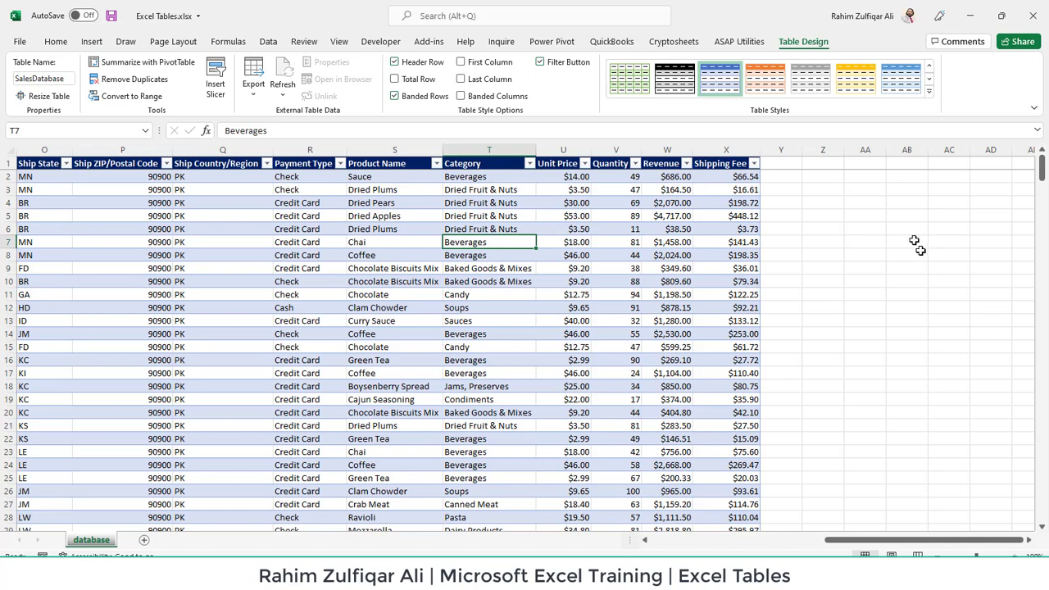
Step: Start a formula in cell AB5 referencing the renamed table's Shipping Fee value in row 5, and cancel the entry
{"action": "left_click", "coordinate": [897, 220]}
{"action": "type", "text": "="}
{"action": "key", "text": "Left"}
{"action": "key", "text": "Left"}
{"action": "key", "text": "Left"}
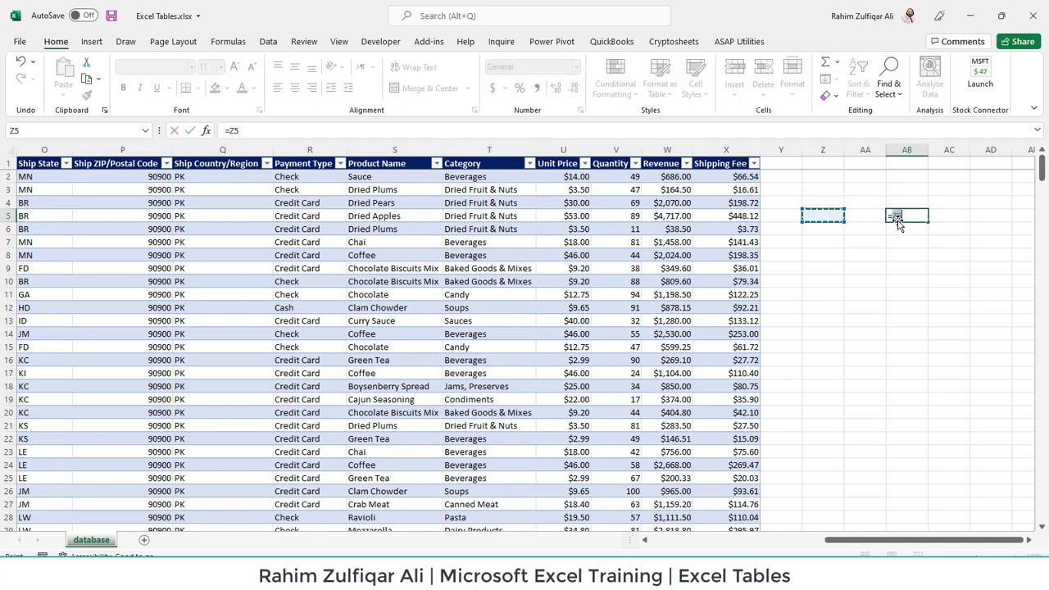
{"action": "key", "text": "Left"}
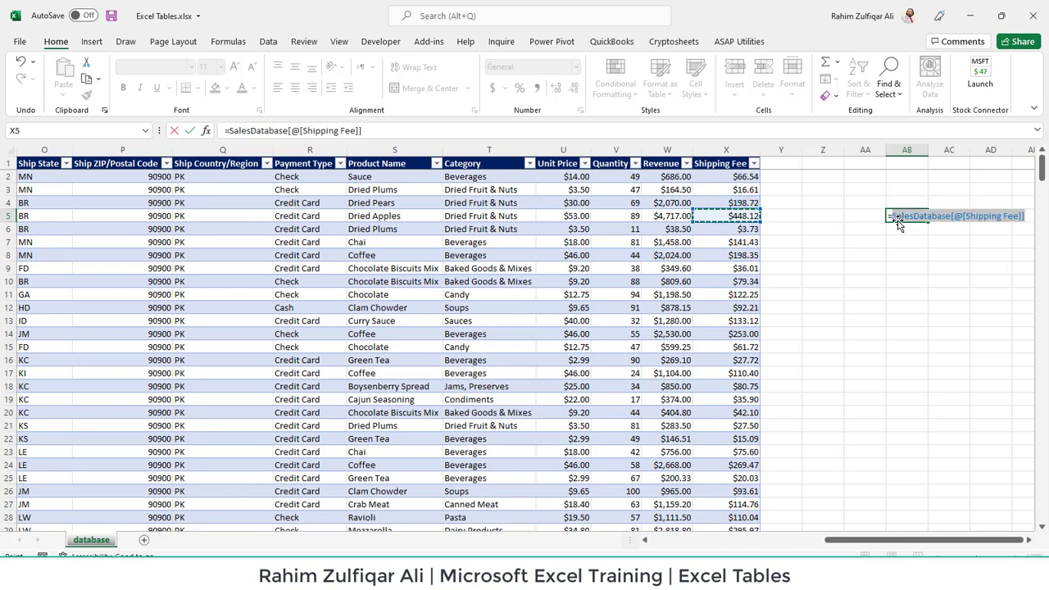
{"action": "left_click", "coordinate": [899, 218]}
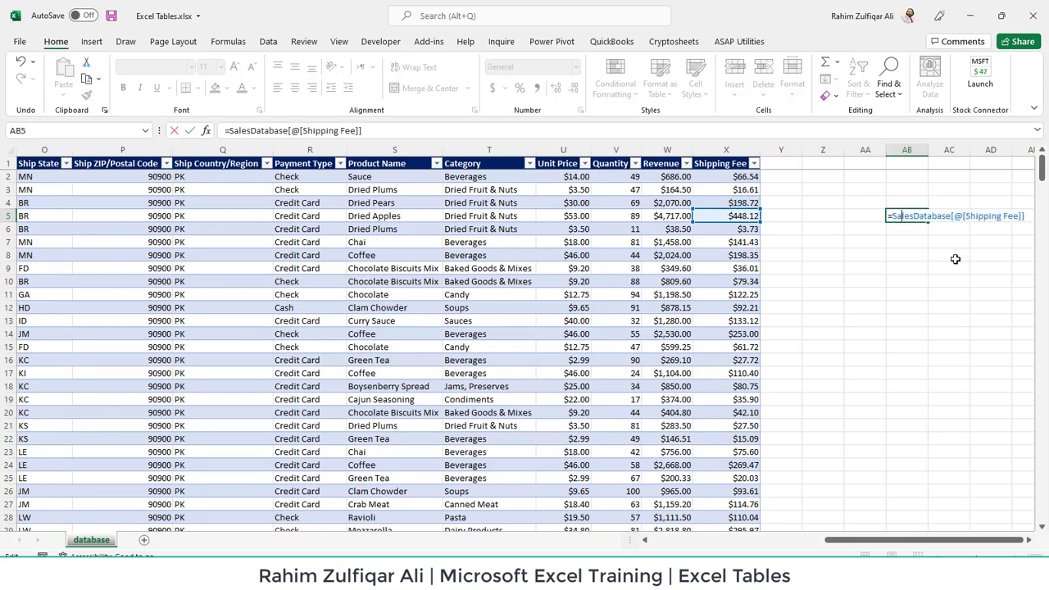
{"action": "key", "text": "Escape"}
Step: Add a total row below the table's last record
{"action": "left_click", "coordinate": [664, 228]}
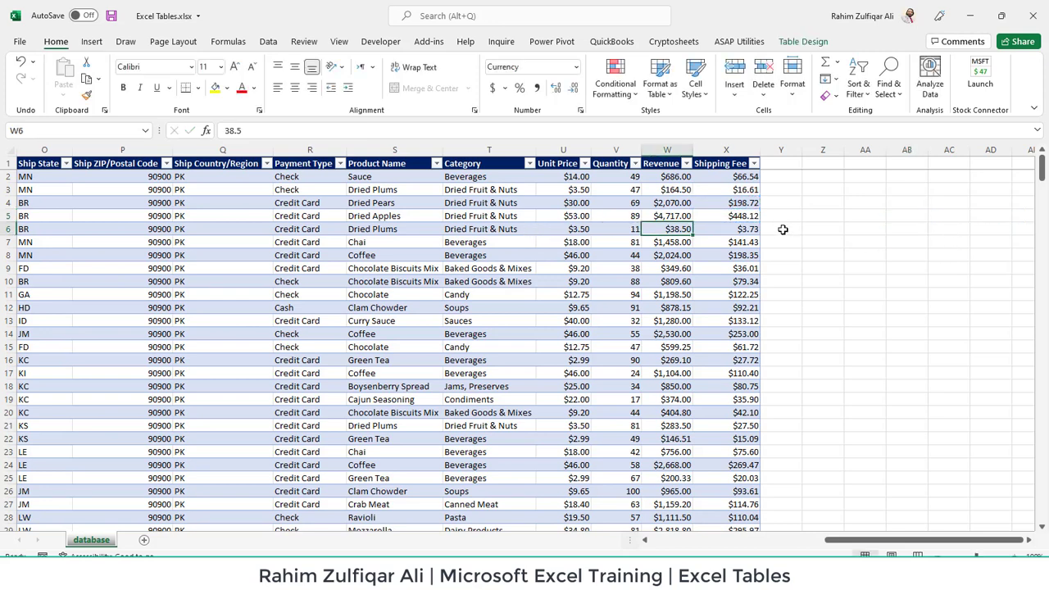
{"action": "key", "text": "ctrl+Down"}
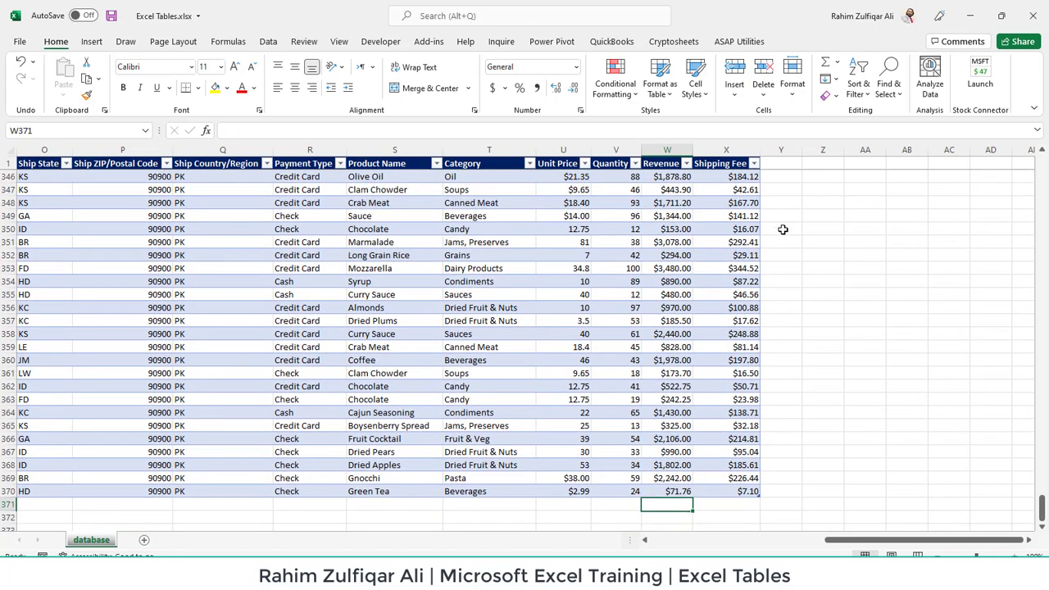
{"action": "key", "text": "Up"}
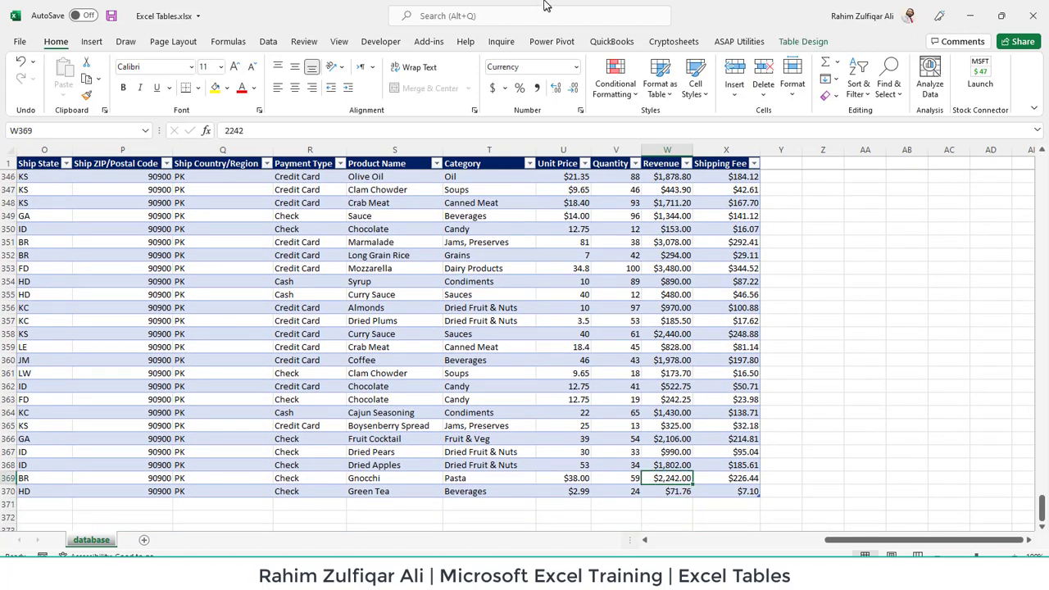
{"action": "left_click", "coordinate": [805, 42]}
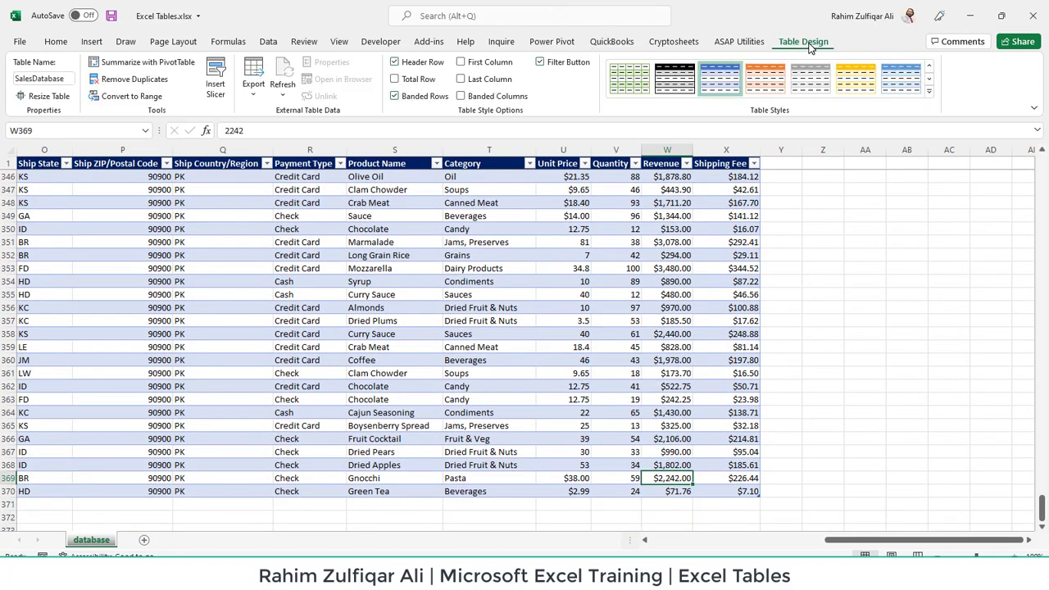
{"action": "left_click", "coordinate": [394, 79]}
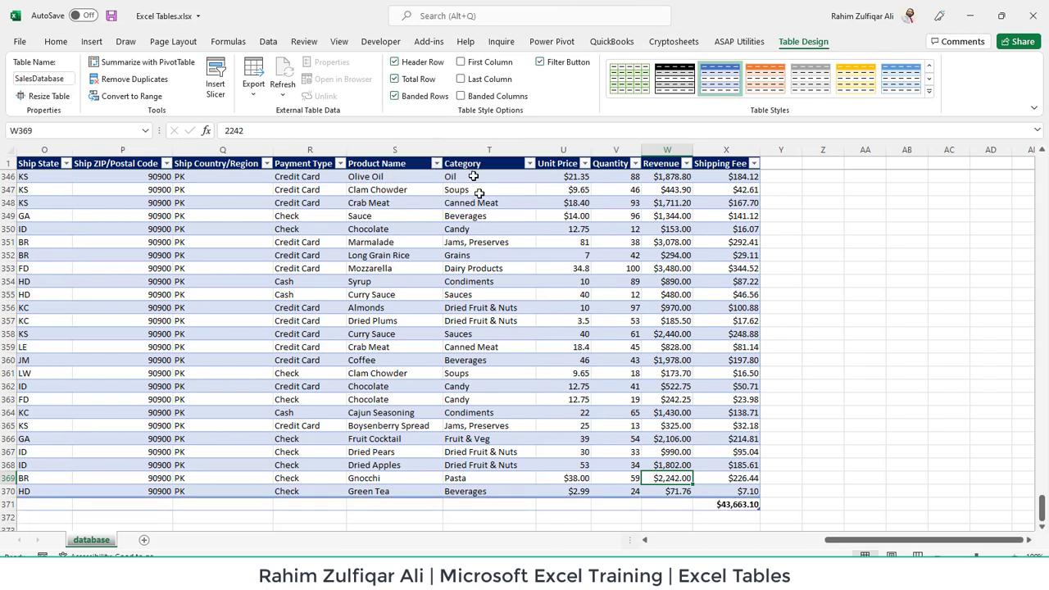
Step: Examine the total row from the Order ID column across to the Shipping Fee column
{"action": "left_click", "coordinate": [206, 505]}
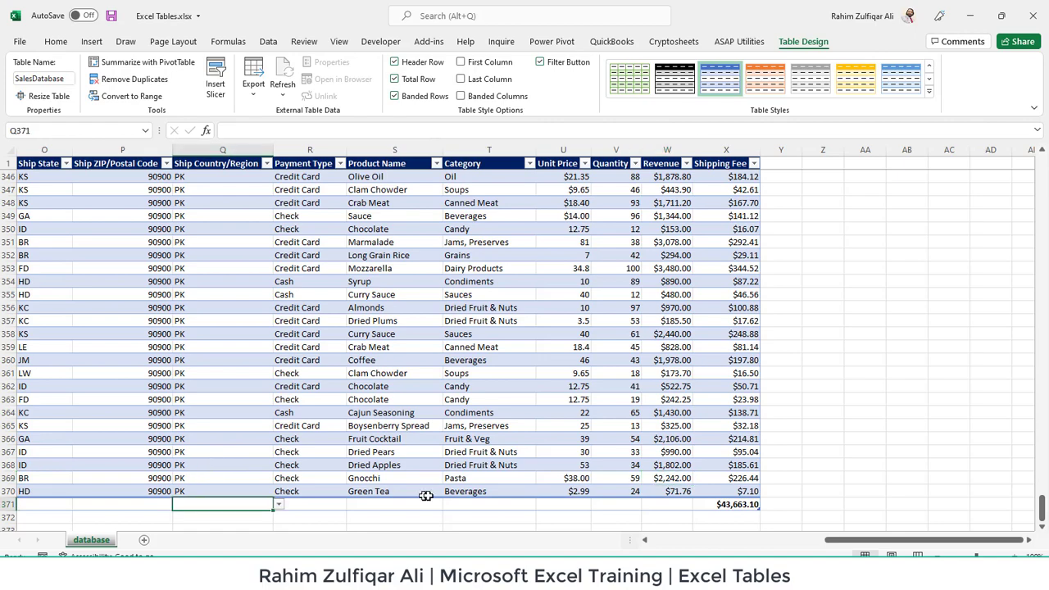
{"action": "key", "text": "Home"}
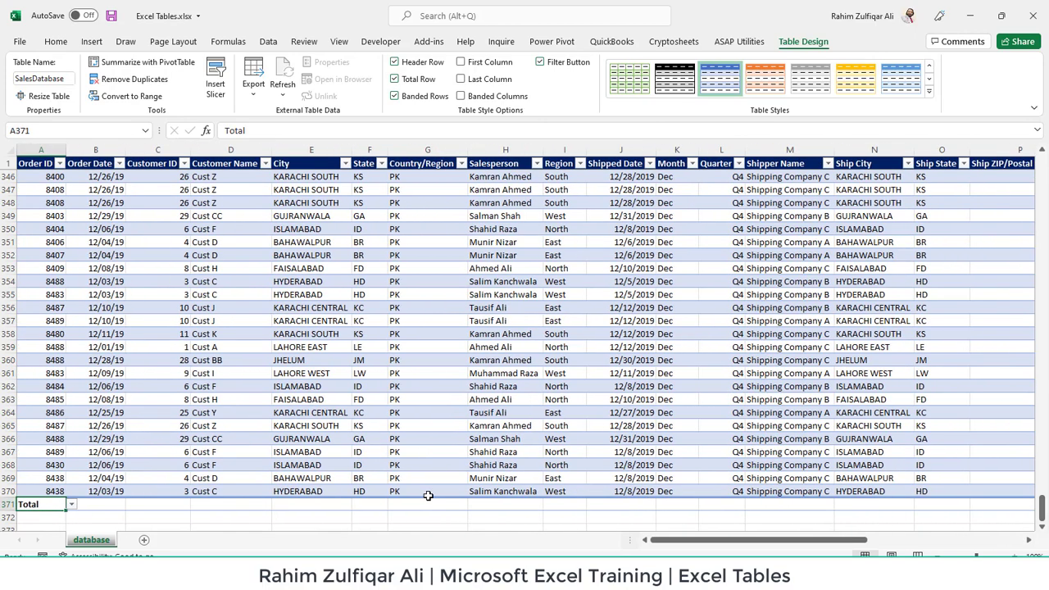
{"action": "key", "text": "Right"}
{"action": "key", "text": "Right"}
{"action": "key", "text": "Right"}
{"action": "key", "text": "Right"}
{"action": "key", "text": "Right"}
{"action": "key", "text": "Right"}
{"action": "key", "text": "Right"}
{"action": "key", "text": "Right"}
{"action": "key", "text": "Right"}
{"action": "key", "text": "Right"}
{"action": "key", "text": "Right"}
{"action": "key", "text": "Right"}
{"action": "key", "text": "Right"}
{"action": "key", "text": "Right"}
{"action": "key", "text": "Right"}
{"action": "key", "text": "Right"}
{"action": "key", "text": "Right"}
{"action": "key", "text": "Right"}
{"action": "key", "text": "Right"}
{"action": "key", "text": "Right"}
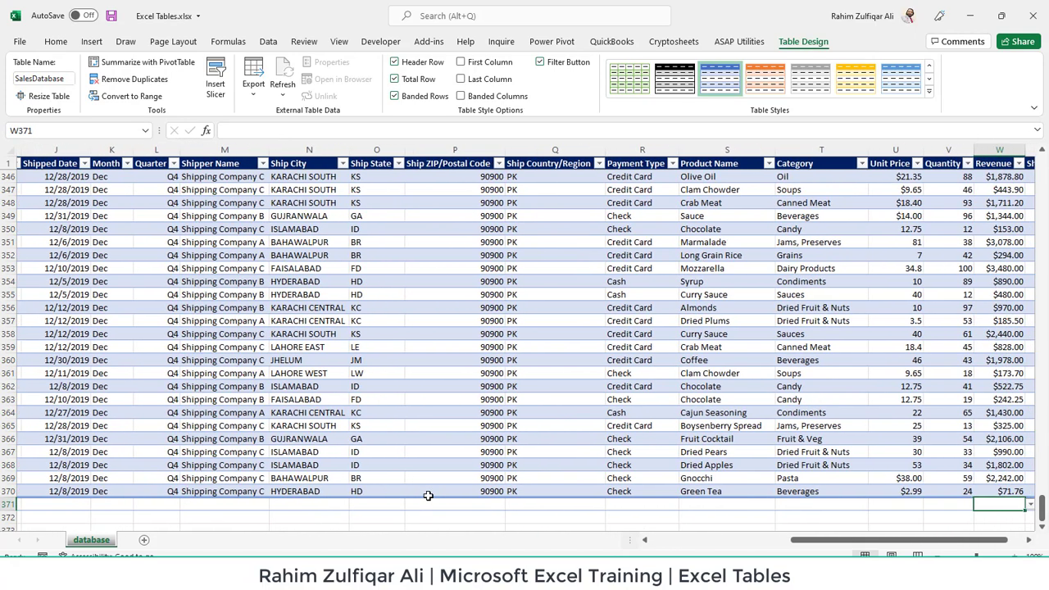
{"action": "key", "text": "Right"}
{"action": "key", "text": "Right"}
Step: Examine the Unit Price column and its cell in the total row
{"action": "key", "text": "Left"}
{"action": "key", "text": "Left"}
{"action": "key", "text": "Left"}
{"action": "key", "text": "Left"}
{"action": "key", "text": "Down"}
{"action": "key", "text": "Down"}
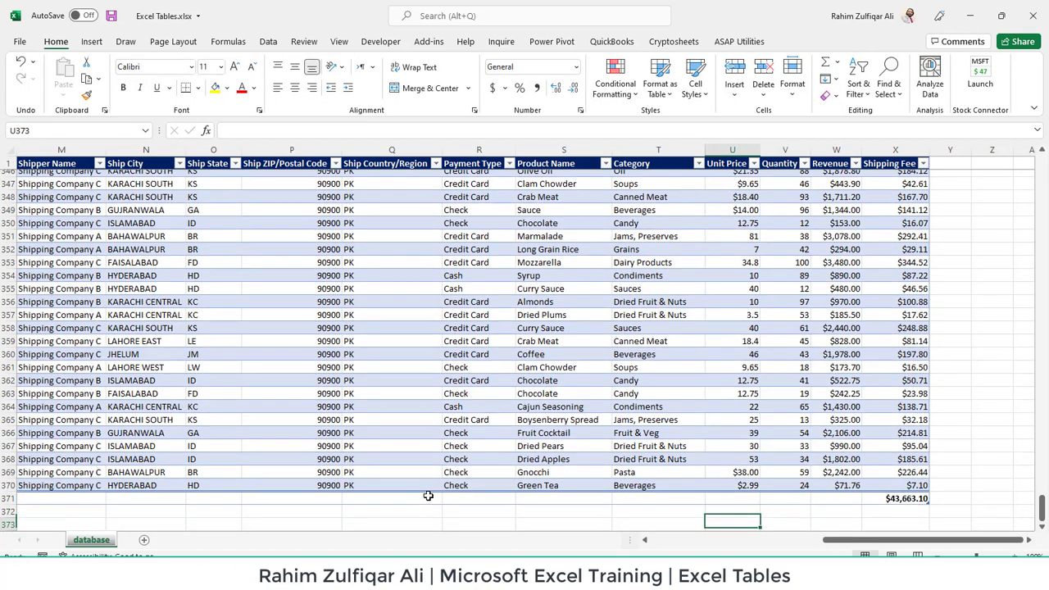
{"action": "key", "text": "Up"}
{"action": "key", "text": "Up"}
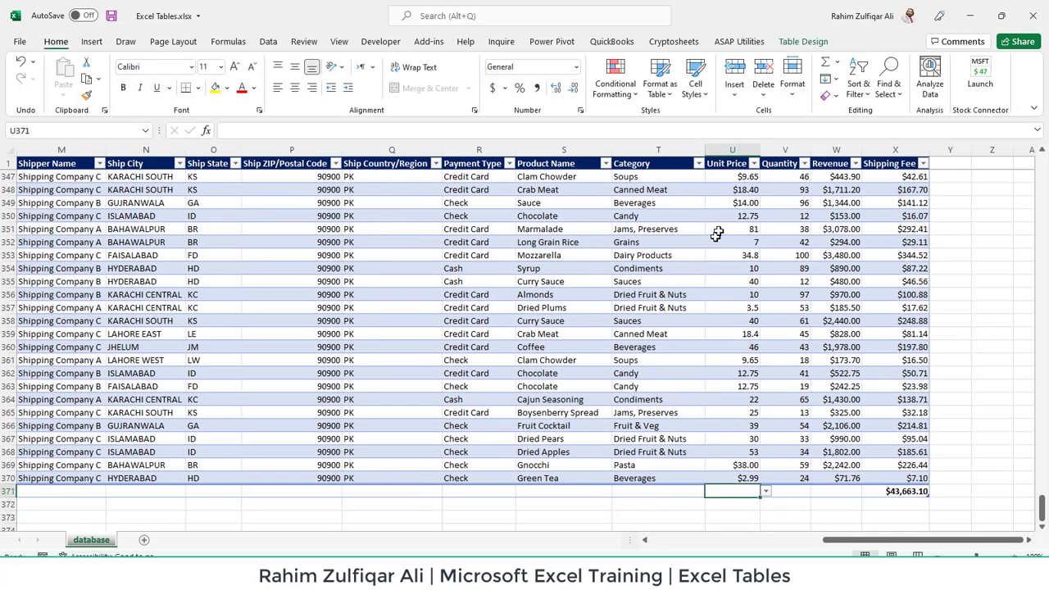
{"action": "left_click", "coordinate": [734, 162]}
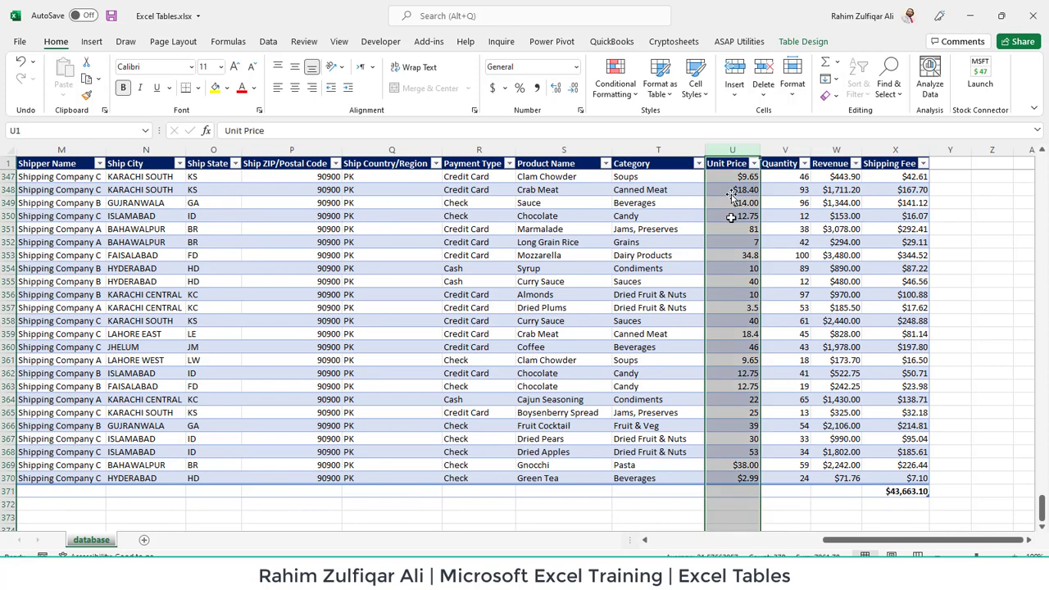
{"action": "left_click", "coordinate": [731, 492]}
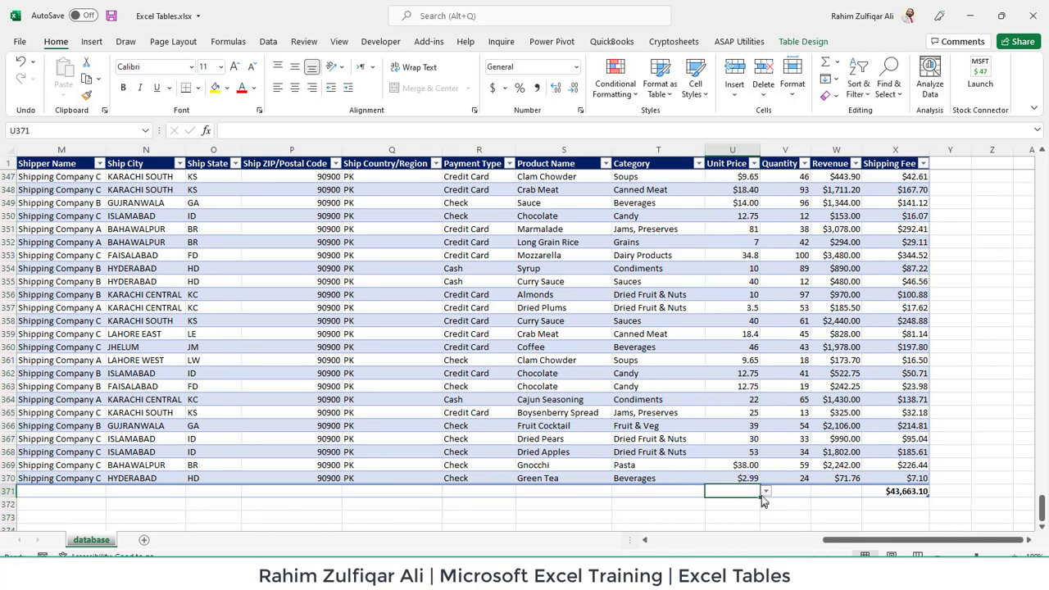
{"action": "key", "text": "ctrl+a"}
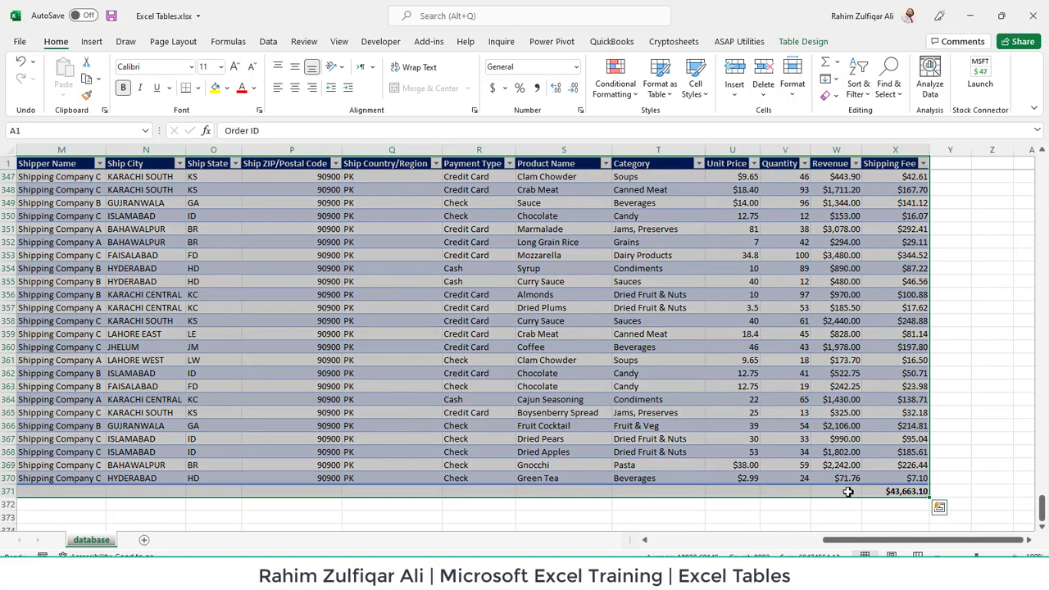
Step: Summarise the Revenue column in the total row with Sum, and change the calculation to Average
{"action": "left_click", "coordinate": [847, 493]}
{"action": "left_click", "coordinate": [870, 492]}
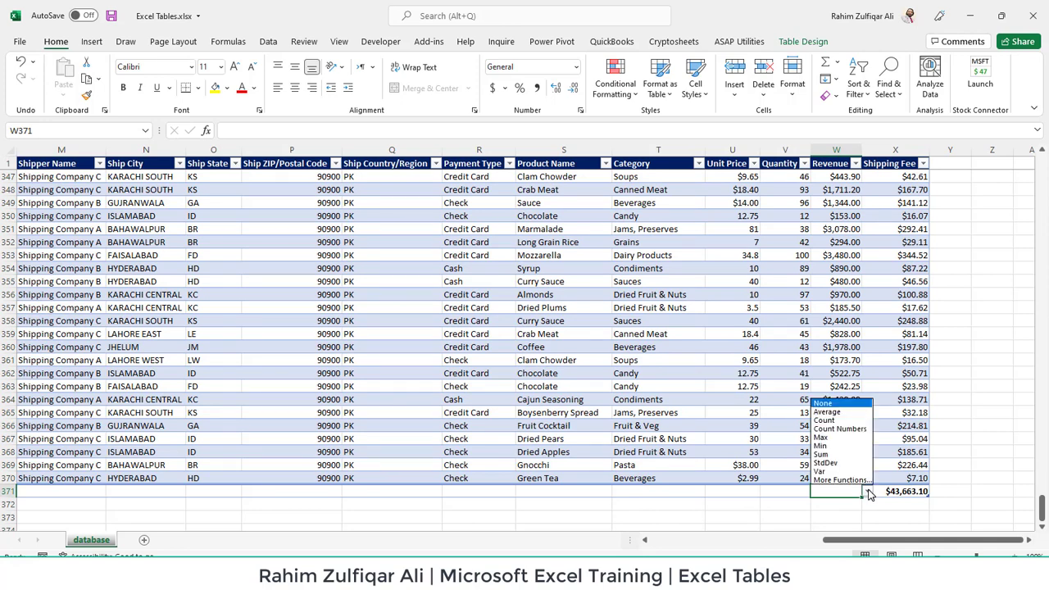
{"action": "left_click", "coordinate": [836, 455]}
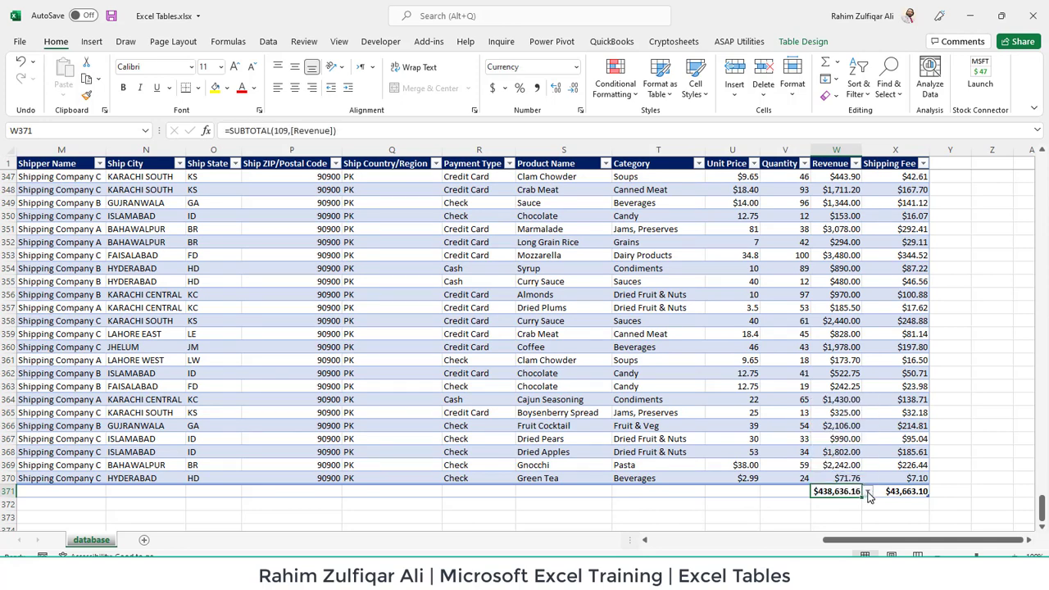
{"action": "left_click", "coordinate": [867, 491]}
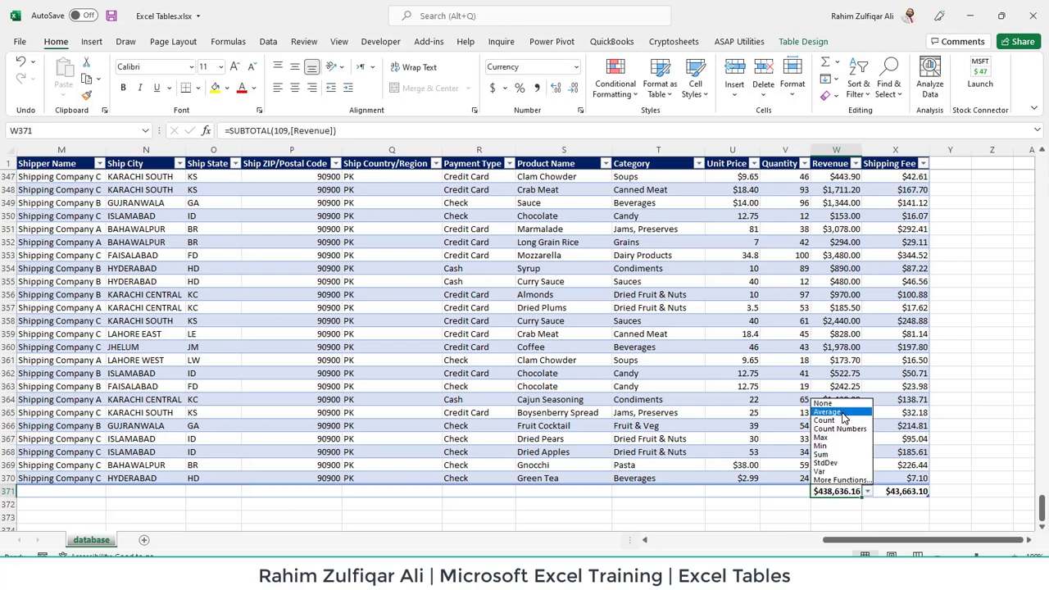
{"action": "left_click", "coordinate": [841, 412]}
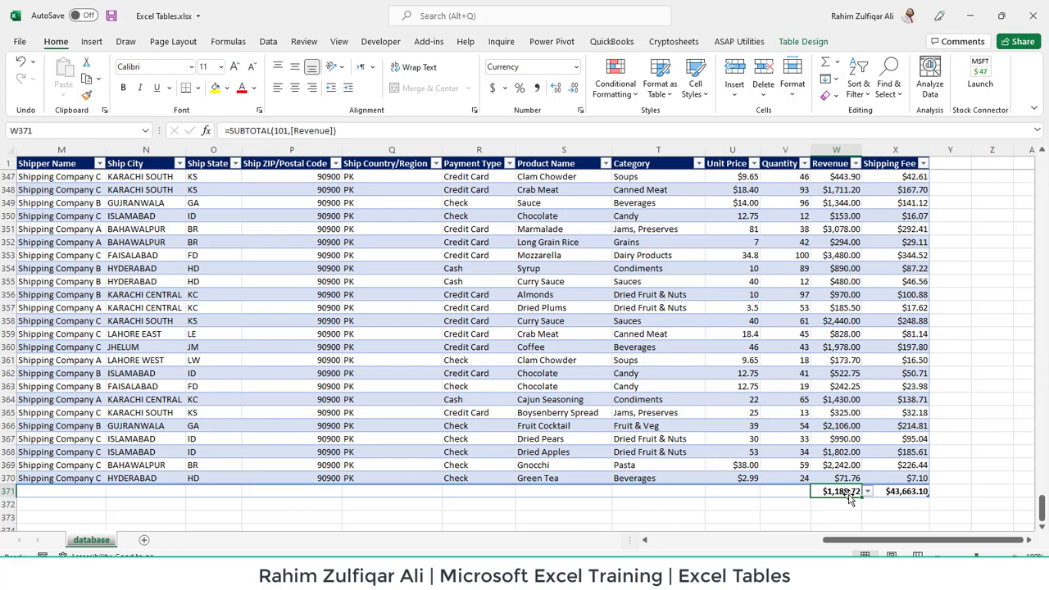
Step: Remove the total row from the table and select the Revenue cell in row 351
{"action": "left_click", "coordinate": [803, 41]}
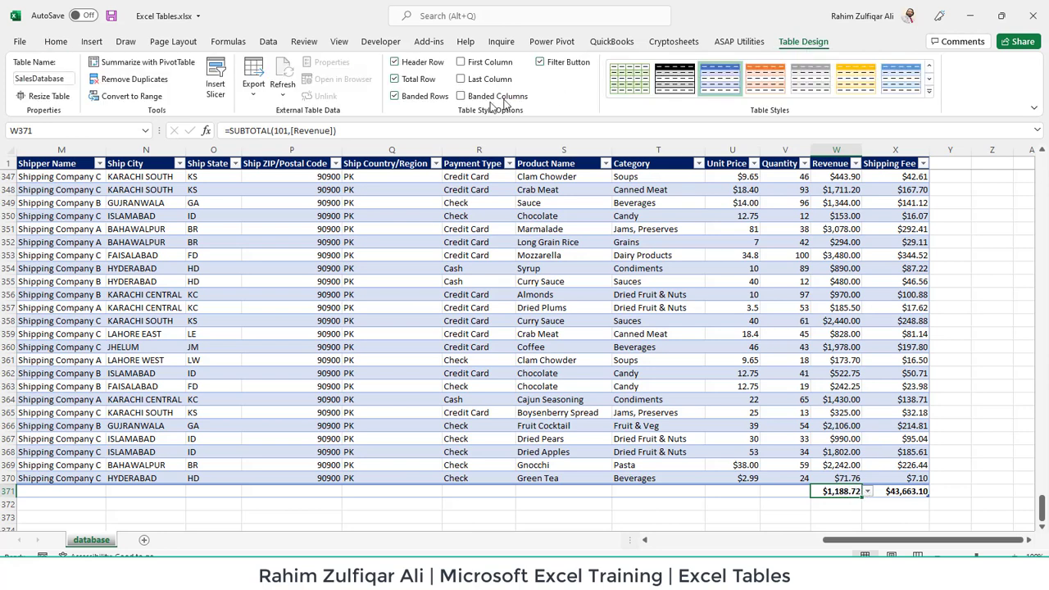
{"action": "left_click", "coordinate": [395, 79]}
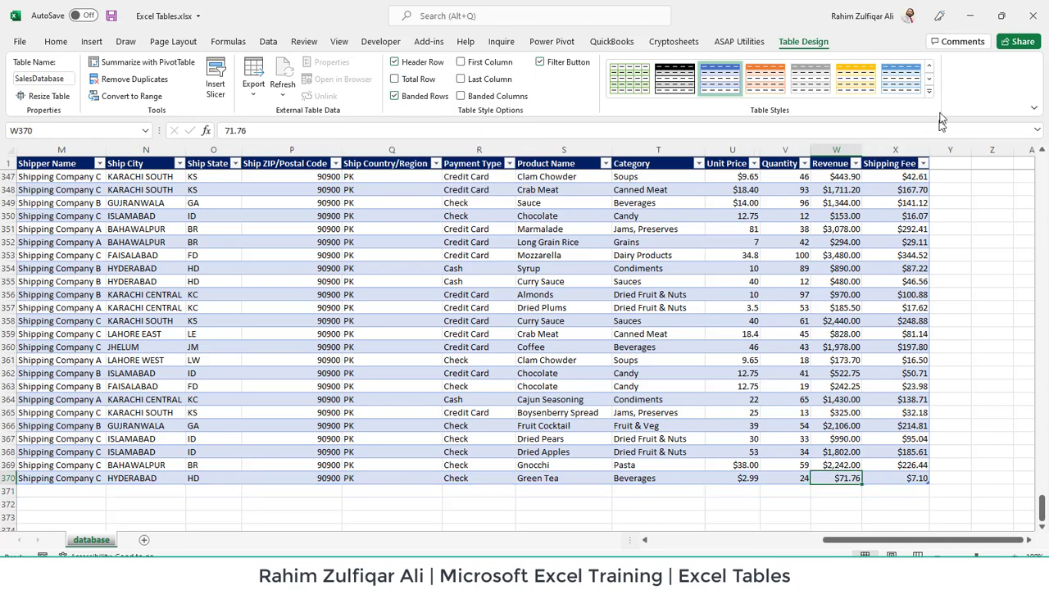
{"action": "left_click", "coordinate": [848, 230]}
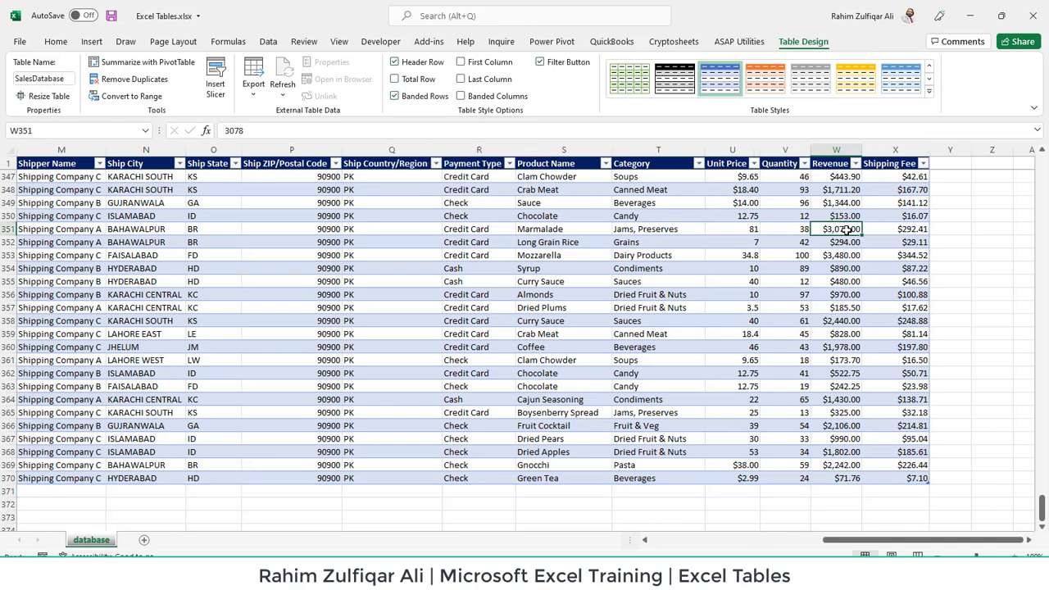
Step: Start a new custom table style and look through its table elements, ending on Total Row
{"action": "left_click", "coordinate": [930, 91]}
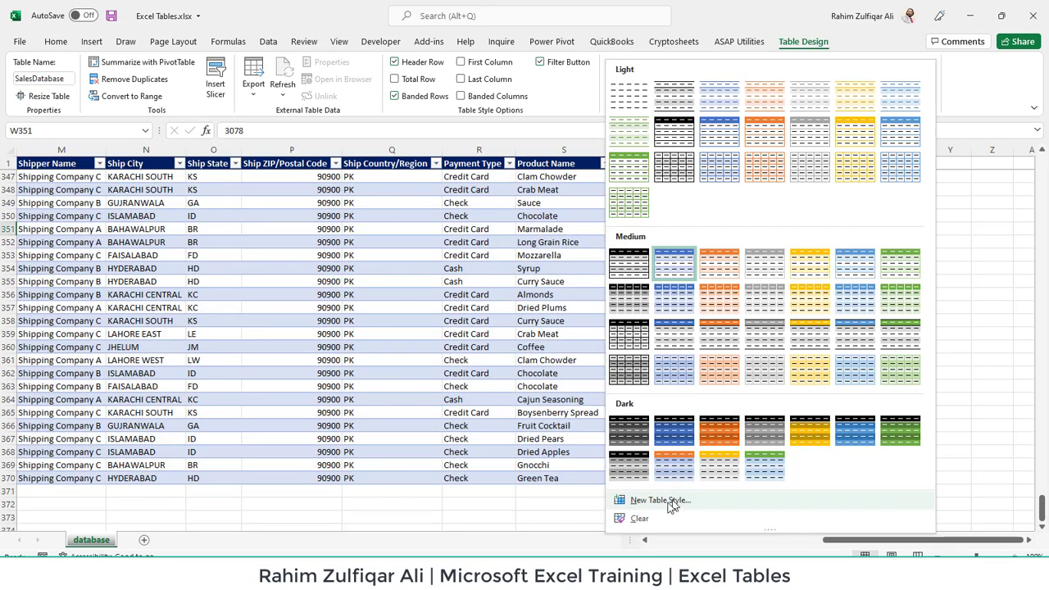
{"action": "left_click", "coordinate": [660, 500]}
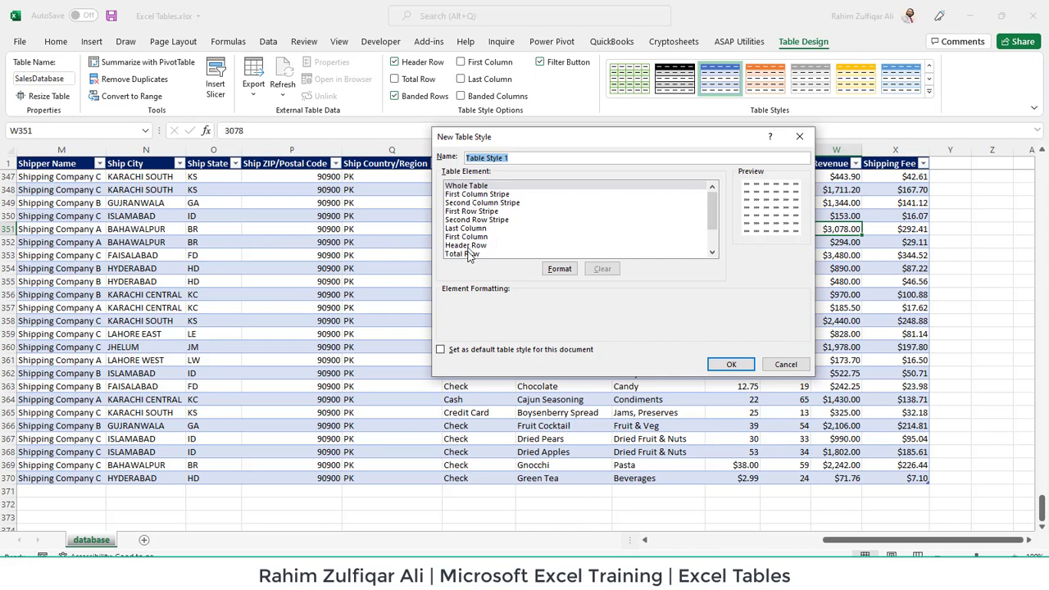
{"action": "scroll", "coordinate": [713, 225], "scroll_direction": "down", "scroll_amount": 1}
{"action": "scroll", "coordinate": [713, 226], "scroll_direction": "down", "scroll_amount": 1}
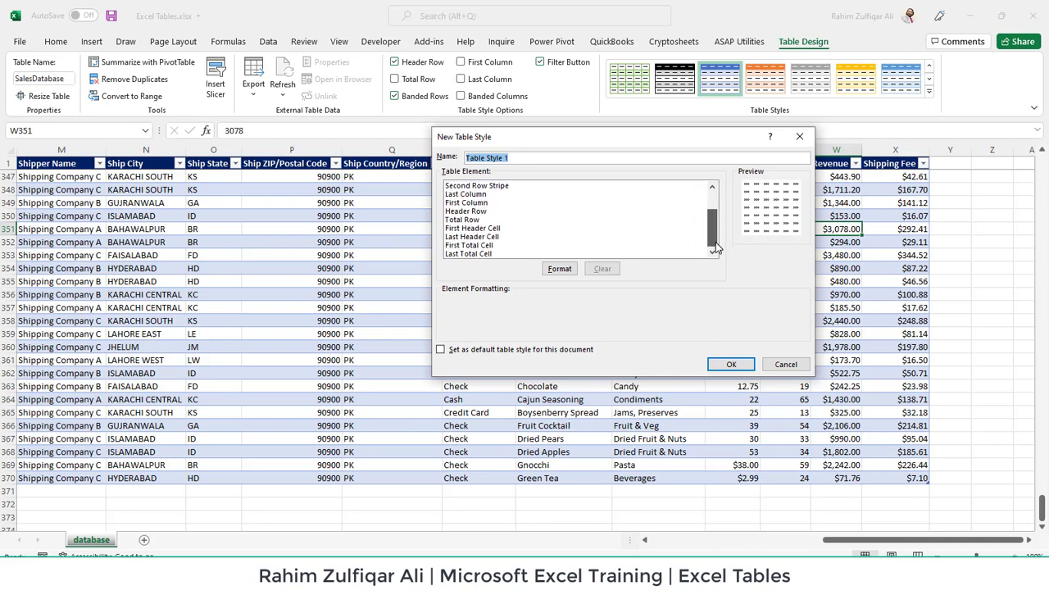
{"action": "left_click", "coordinate": [505, 213]}
{"action": "left_click", "coordinate": [513, 195]}
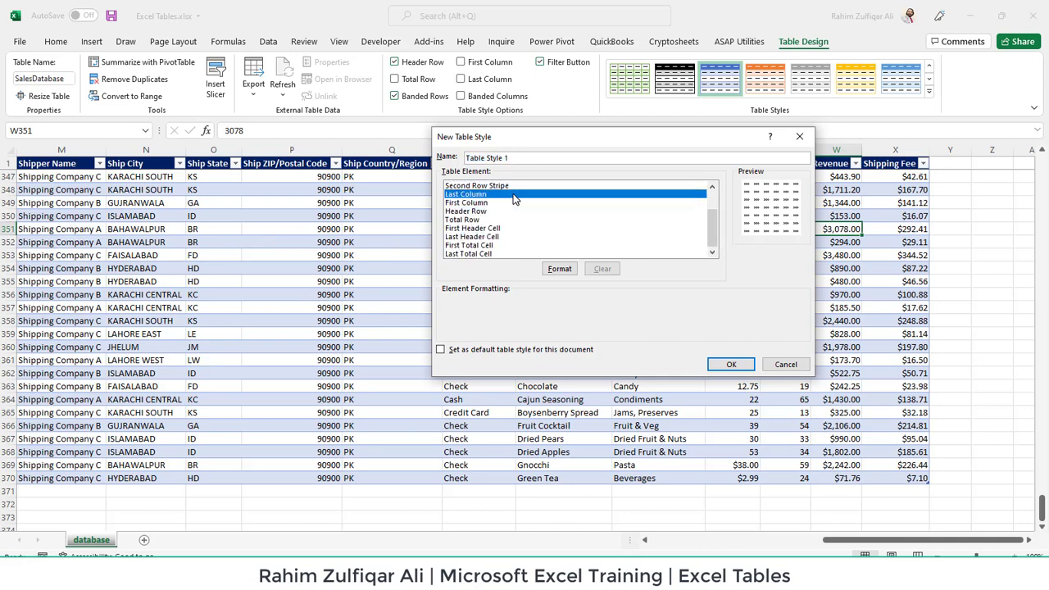
{"action": "left_click", "coordinate": [496, 219]}
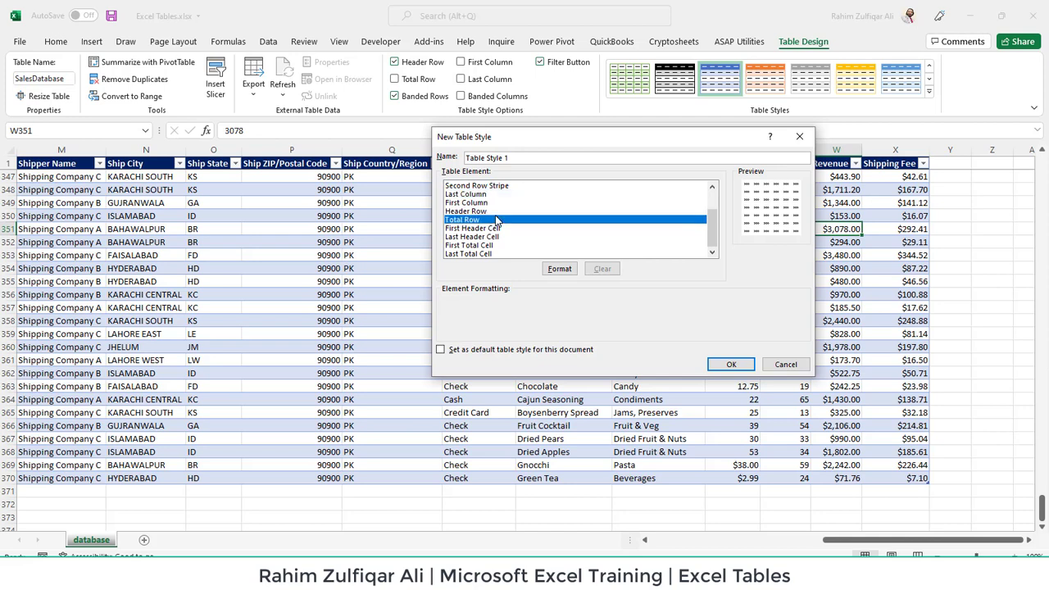
Step: View the Fill, Border and Font format options for the Total Row element, and discard the new table style
{"action": "left_click", "coordinate": [559, 269]}
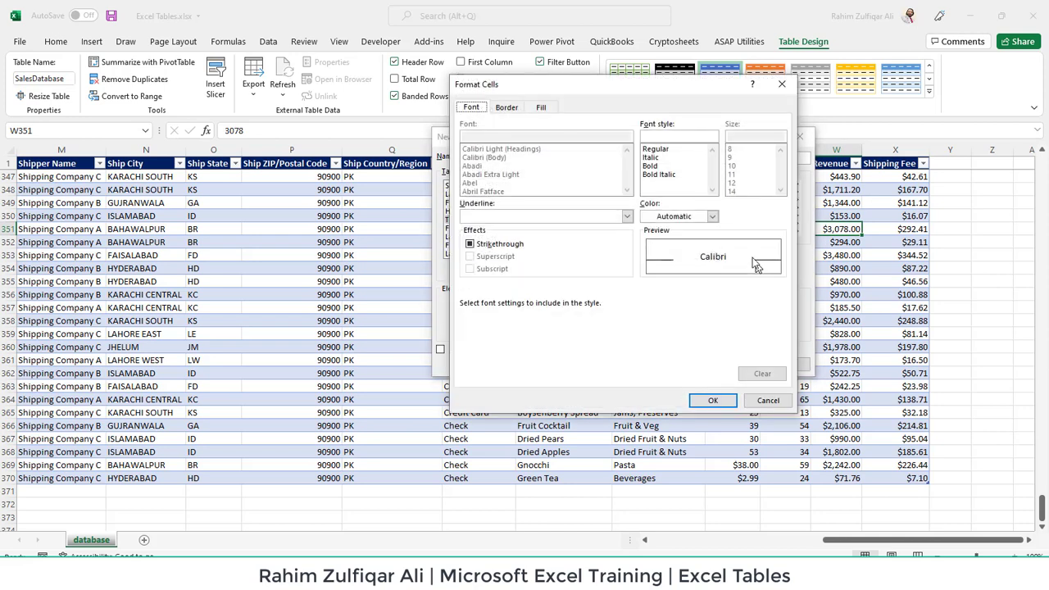
{"action": "left_click", "coordinate": [541, 108]}
{"action": "left_click", "coordinate": [507, 107]}
{"action": "left_click", "coordinate": [471, 107]}
{"action": "left_click", "coordinate": [769, 399]}
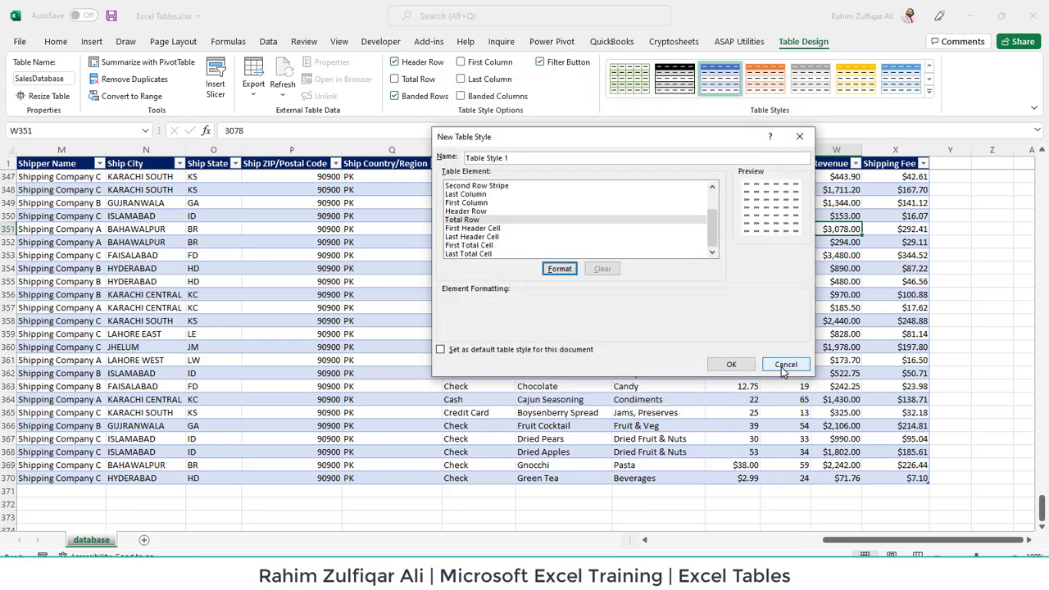
{"action": "left_click", "coordinate": [784, 364]}
{"action": "left_click", "coordinate": [504, 309]}
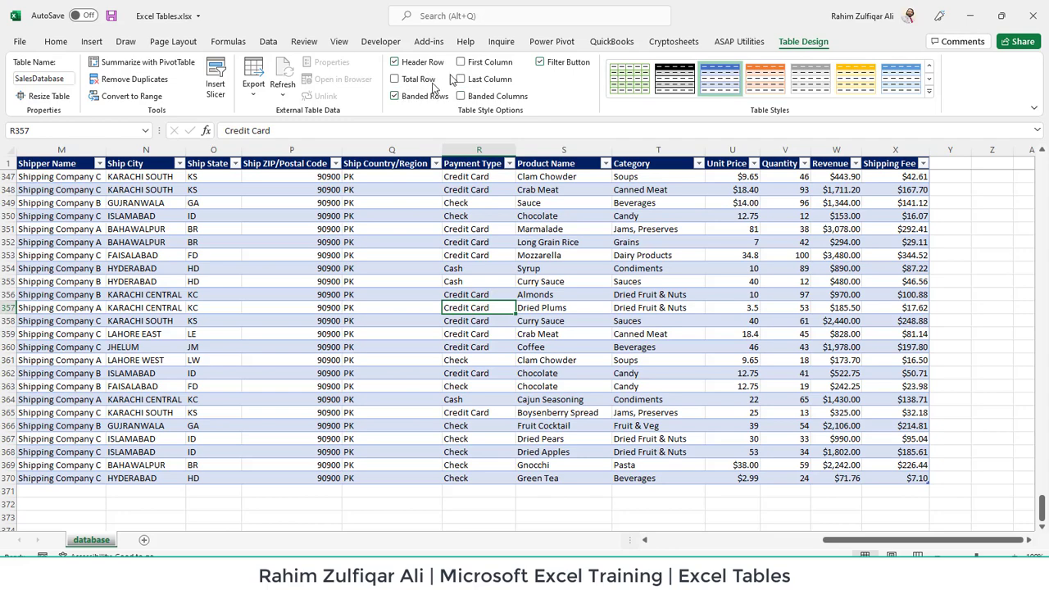
Step: In cell AA4, beside the table, total the table's whole Revenue column with =SUM(SalesDatabase[Revenue])
{"action": "left_click", "coordinate": [620, 229]}
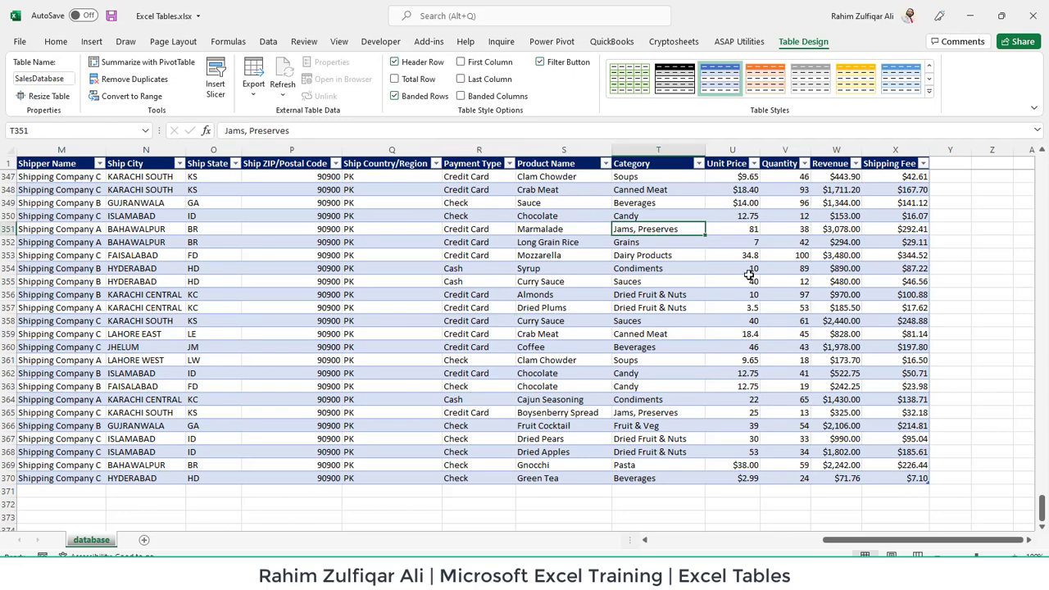
{"action": "key", "text": "ctrl+Up"}
{"action": "key", "text": "Down"}
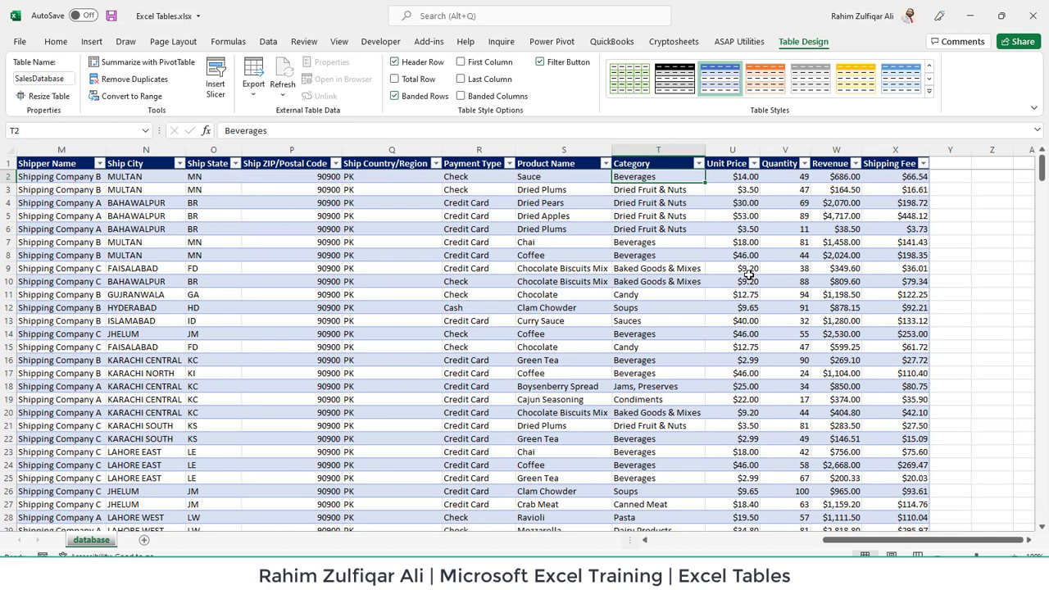
{"action": "key", "text": "Right"}
{"action": "key", "text": "Right"}
{"action": "key", "text": "Right"}
{"action": "key", "text": "Right"}
{"action": "key", "text": "Right"}
{"action": "key", "text": "Right"}
{"action": "key", "text": "Right"}
{"action": "key", "text": "Right"}
{"action": "key", "text": "Right"}
{"action": "key", "text": "Right"}
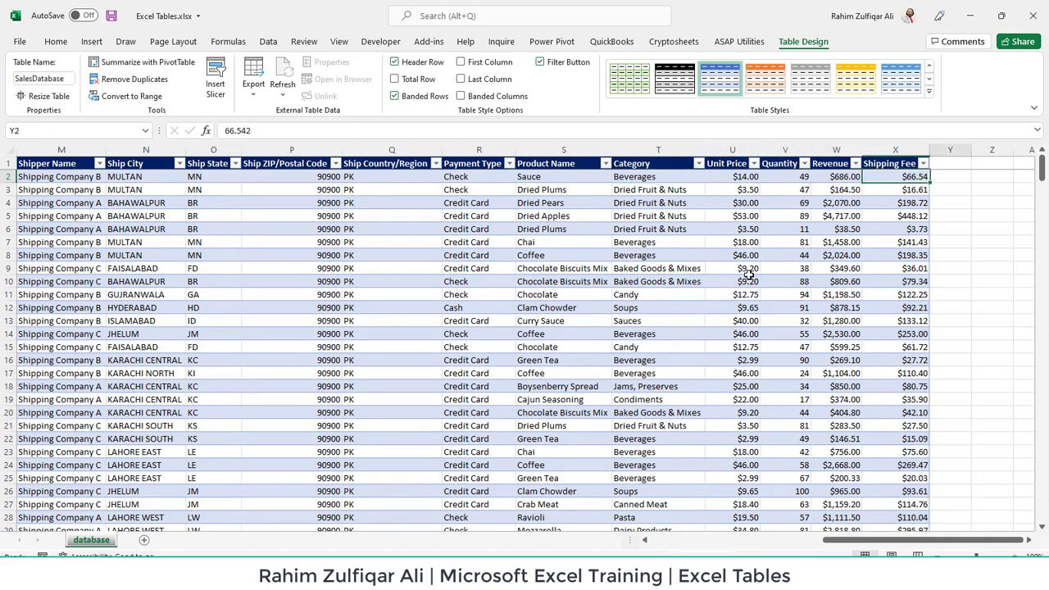
{"action": "key", "text": "Down"}
{"action": "key", "text": "Down"}
{"action": "key", "text": "Left"}
{"action": "key", "text": "Left"}
{"action": "key", "text": "Left"}
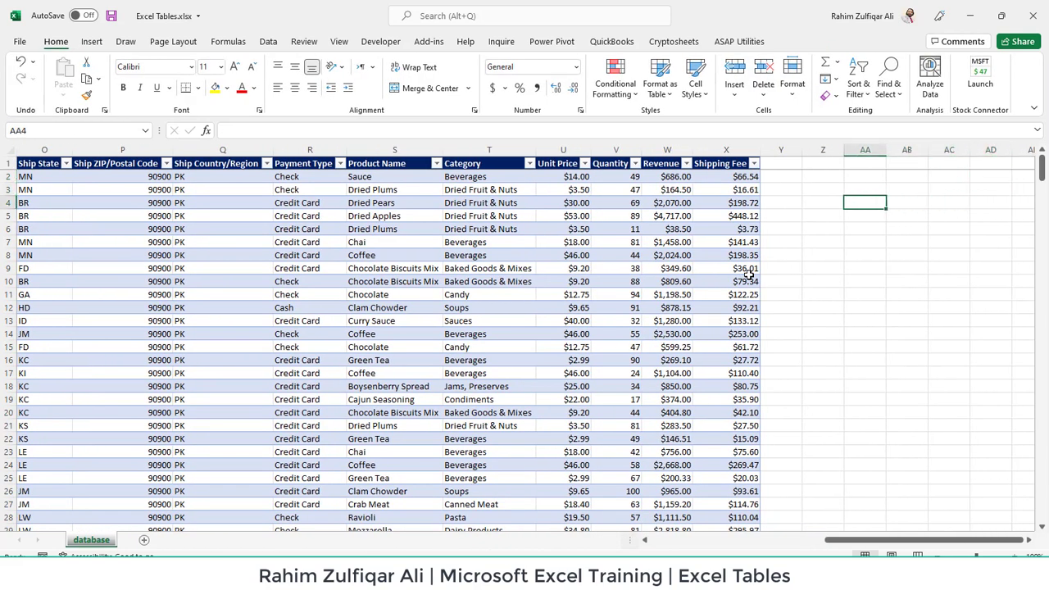
{"action": "type", "text": "=SUM("}
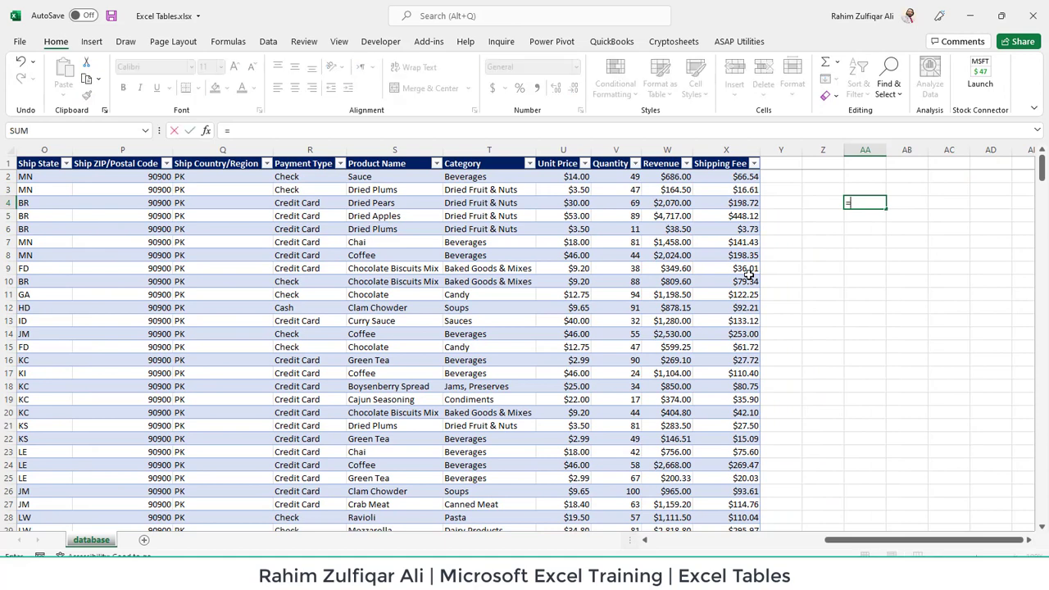
{"action": "key", "text": "Left"}
{"action": "key", "text": "Left"}
{"action": "key", "text": "Left"}
{"action": "key", "text": "Left"}
{"action": "key", "text": "Left"}
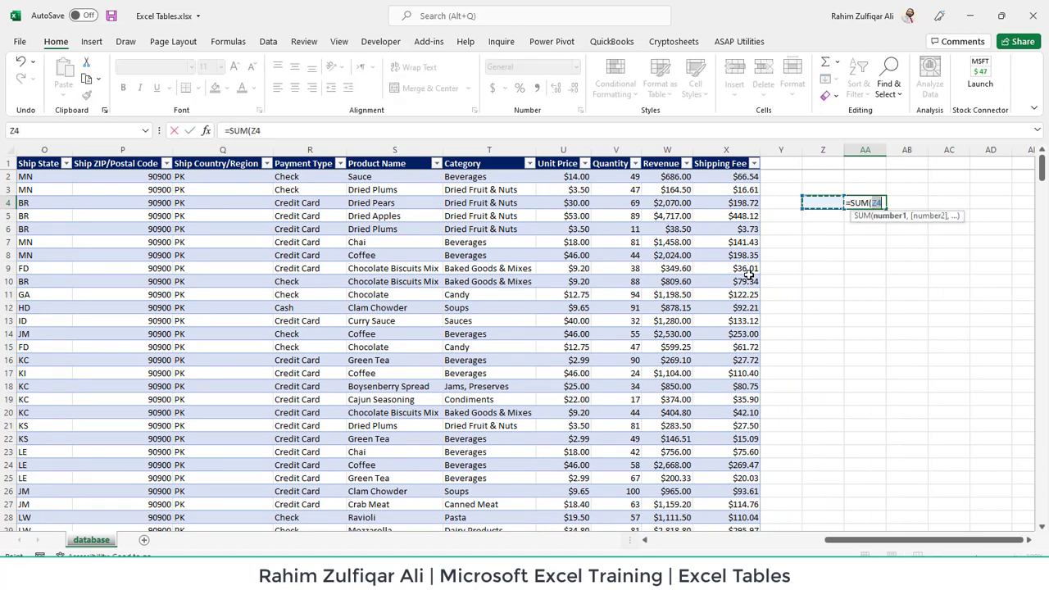
{"action": "key", "text": "Right"}
{"action": "key", "text": "ctrl+Up"}
{"action": "key", "text": "Down"}
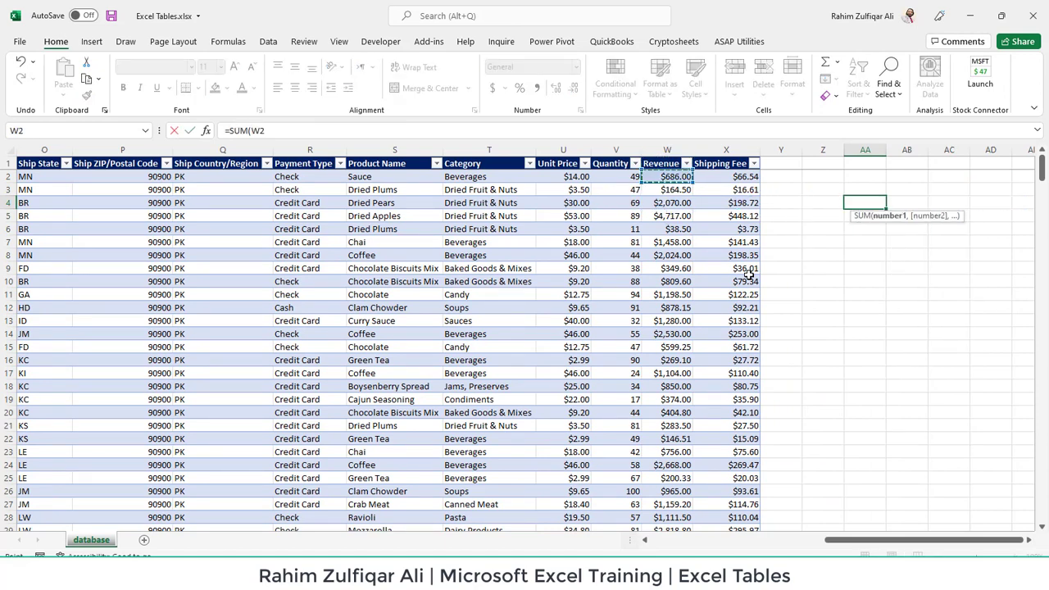
{"action": "key", "text": "ctrl+shift+Down"}
{"action": "key", "text": "Return"}
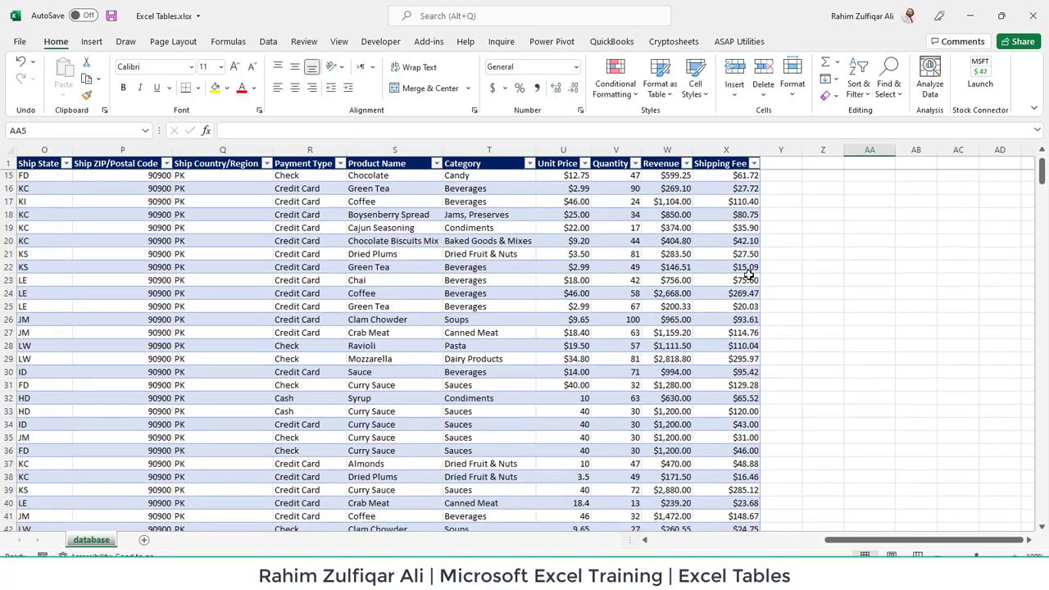
Step: Inspect the structured reference in AA4's formula and the column it covers, leaving the formula as it is
{"action": "key", "text": "Up"}
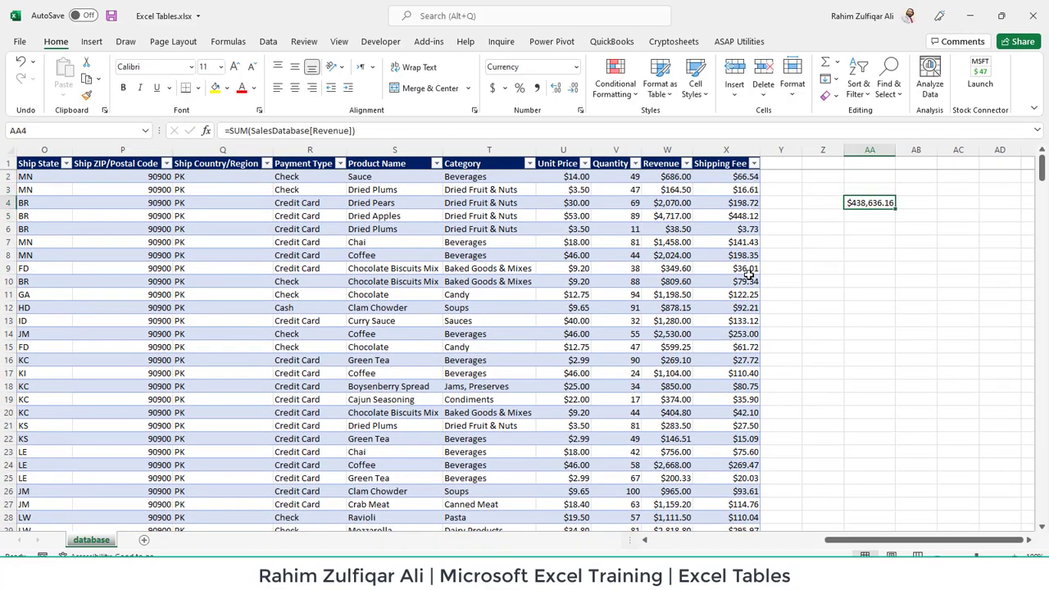
{"action": "key", "text": "F2"}
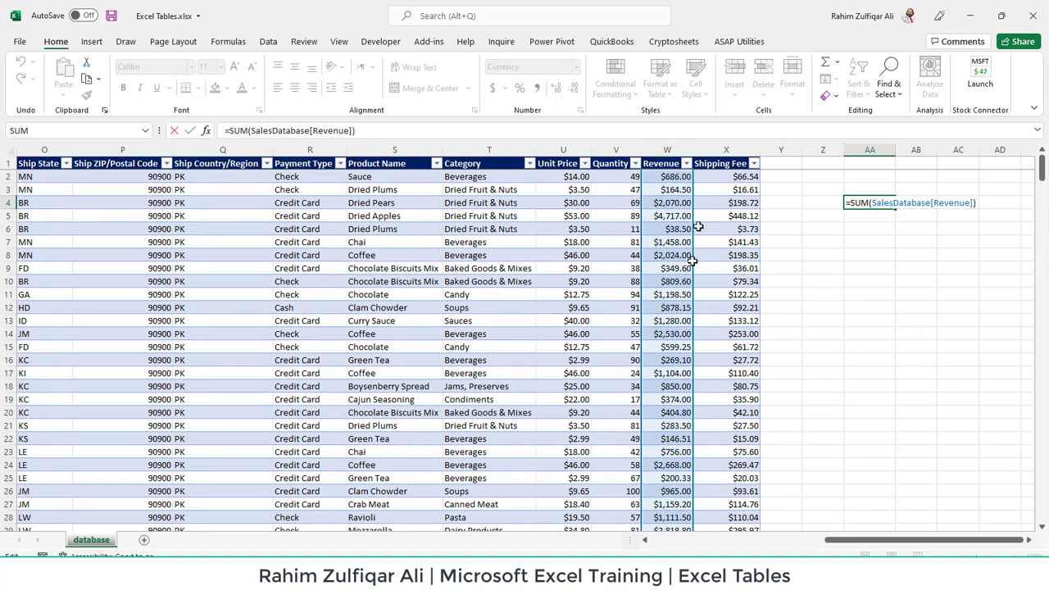
{"action": "left_click", "coordinate": [894, 205]}
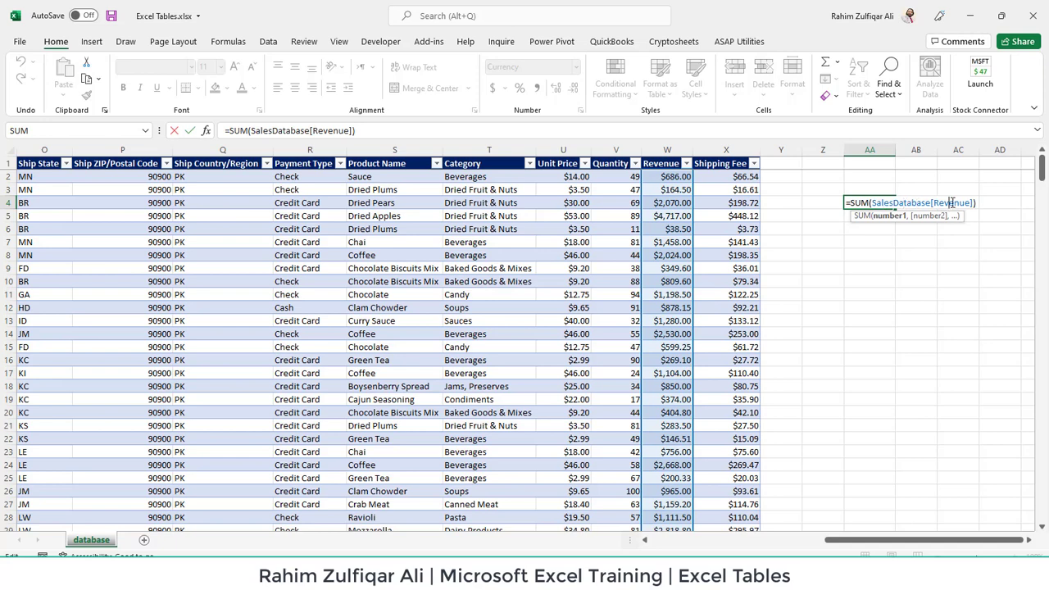
{"action": "key", "text": "Return"}
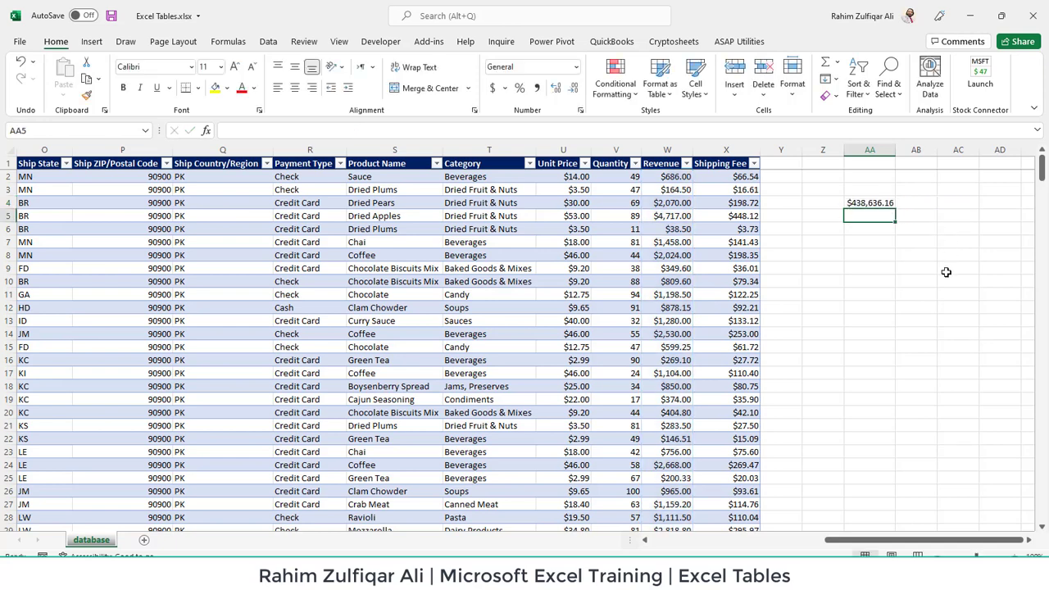
Step: Check the end of the Revenue column and the last table row, row 370, across to Shipping Fee
{"action": "key", "text": "Up"}
{"action": "key", "text": "Left"}
{"action": "key", "text": "Left"}
{"action": "key", "text": "Left"}
{"action": "key", "text": "Left"}
{"action": "key", "text": "Left"}
{"action": "key", "text": "Right"}
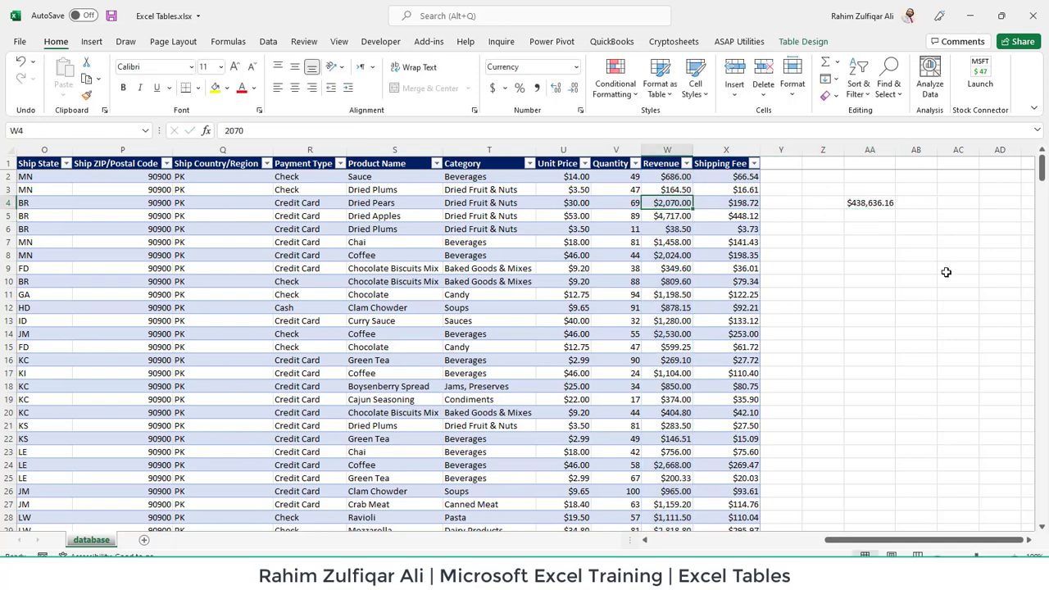
{"action": "key", "text": "ctrl+Down"}
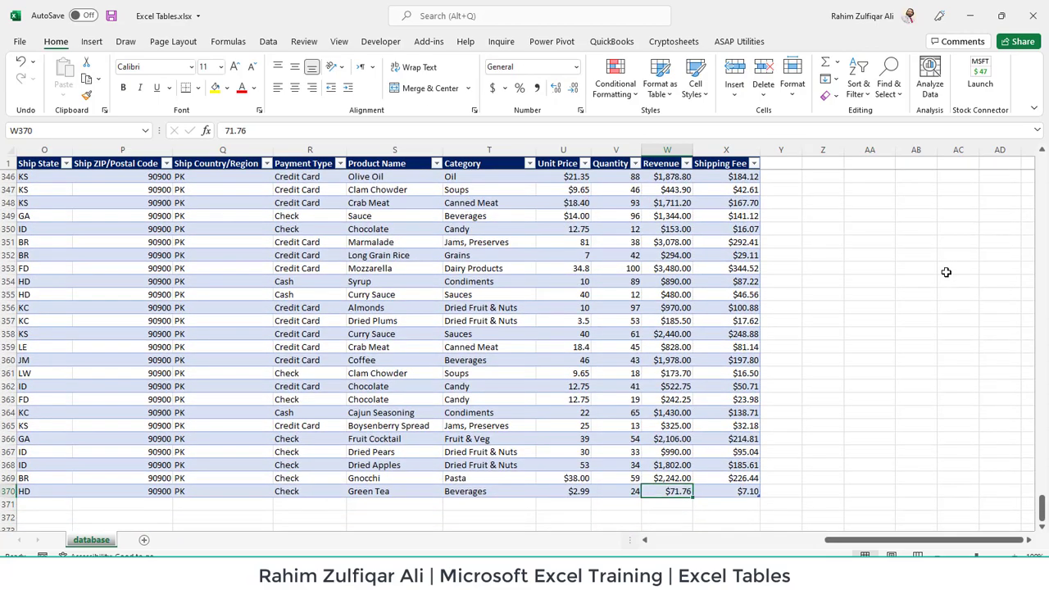
{"action": "key", "text": "ctrl+Left"}
{"action": "key", "text": "ctrl+Right"}
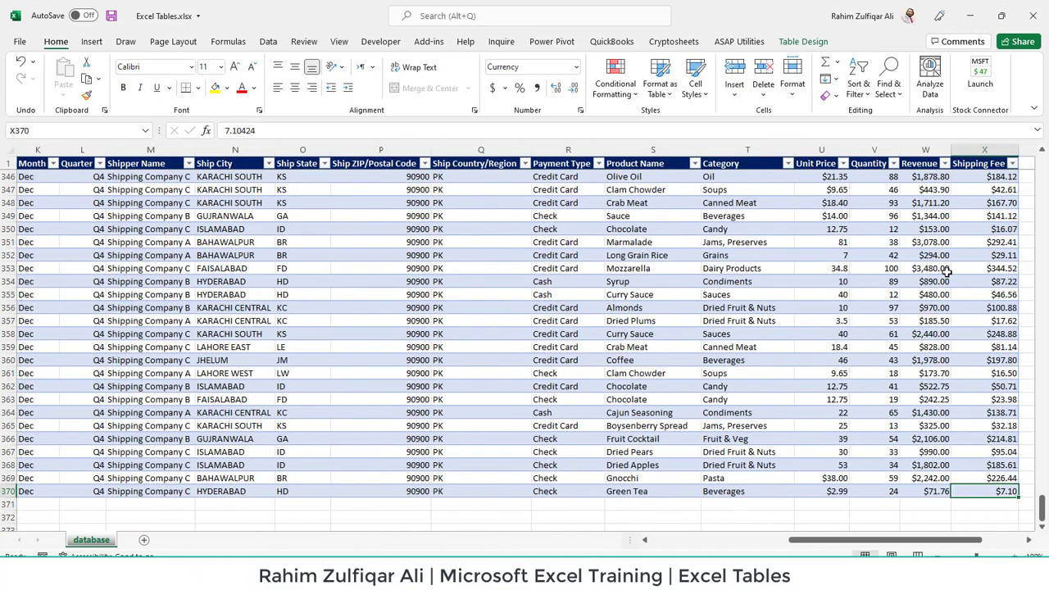
Step: Return to the top of the sheet and select the Revenue sum in cell AA4
{"action": "key", "text": "ctrl+Home"}
{"action": "key", "text": "Up"}
{"action": "key", "text": "ctrl+Right"}
{"action": "key", "text": "Right"}
{"action": "key", "text": "Right"}
{"action": "key", "text": "Right"}
{"action": "key", "text": "Right"}
{"action": "key", "text": "Right"}
{"action": "key", "text": "Right"}
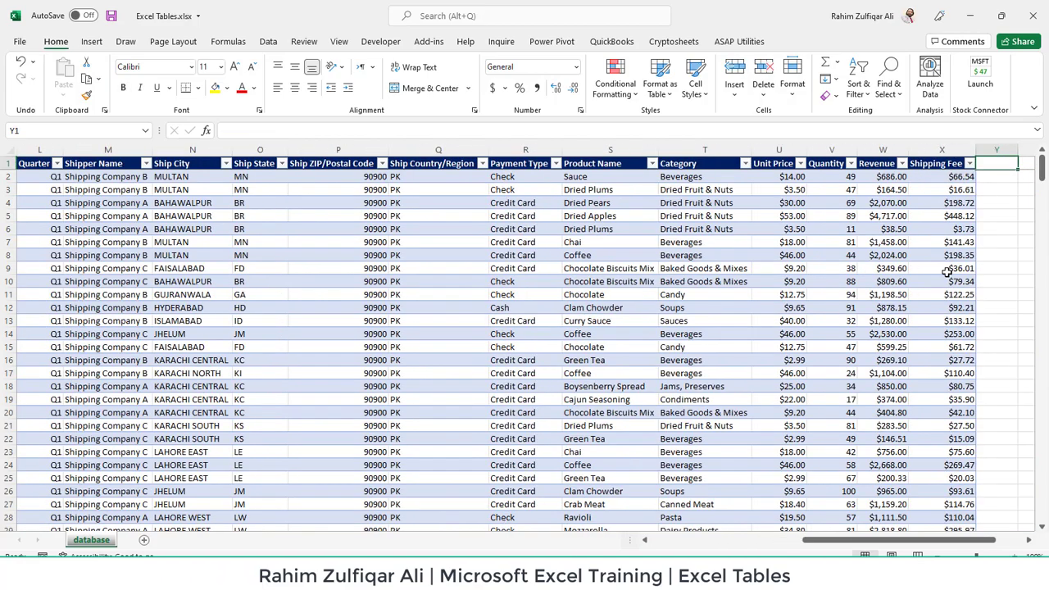
{"action": "key", "text": "Down"}
{"action": "key", "text": "Down"}
{"action": "key", "text": "Left"}
{"action": "key", "text": "Left"}
{"action": "key", "text": "Left"}
{"action": "key", "text": "Down"}
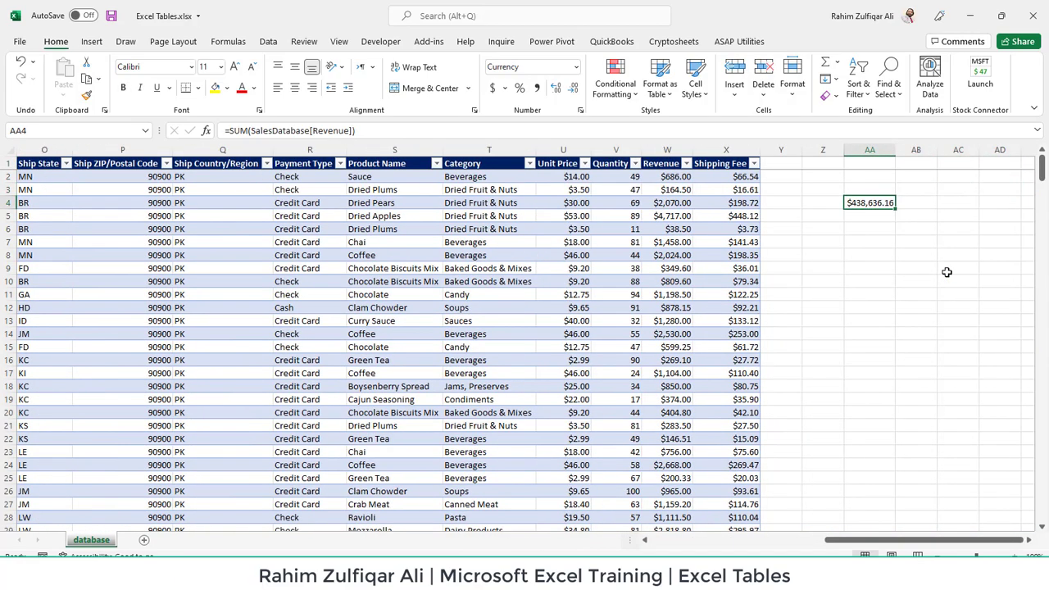
Step: Add a record to the table by filling the whole last row, row 370, down into row 371
{"action": "key", "text": "ctrl+Left"}
{"action": "key", "text": "ctrl+Left"}
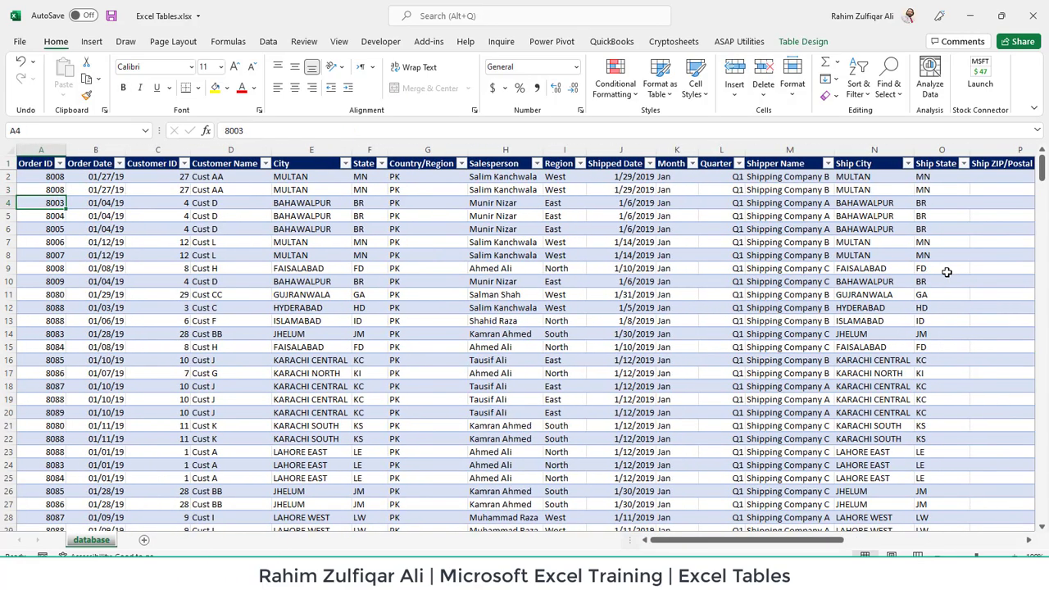
{"action": "key", "text": "ctrl+Down"}
{"action": "key", "text": "shift+Right"}
{"action": "key", "text": "shift+Right"}
{"action": "key", "text": "ctrl+shift+Right"}
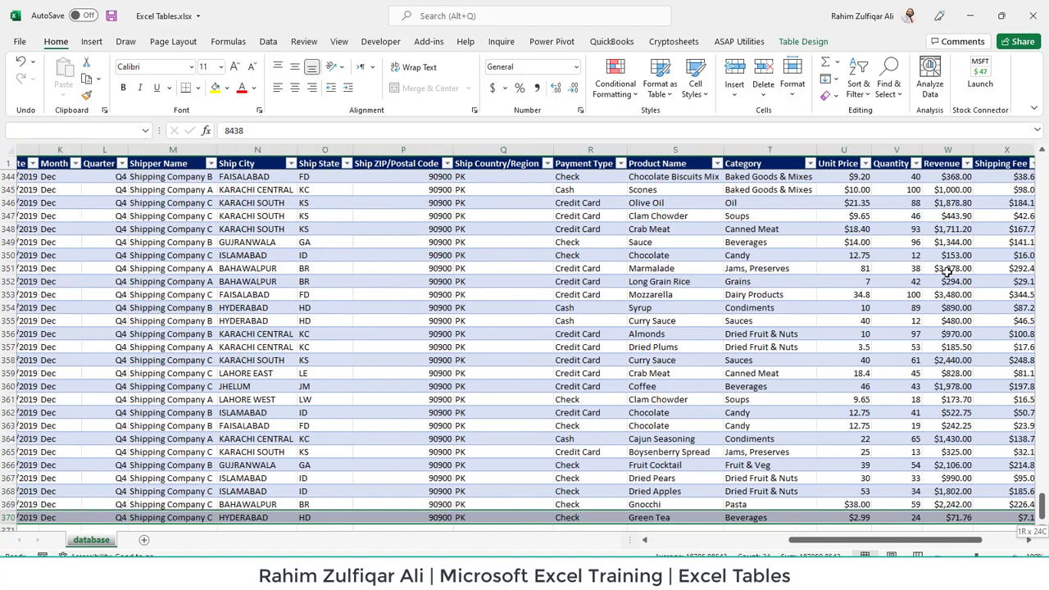
{"action": "key", "text": "shift+Down"}
{"action": "key", "text": "ctrl+d"}
{"action": "key", "text": "Down"}
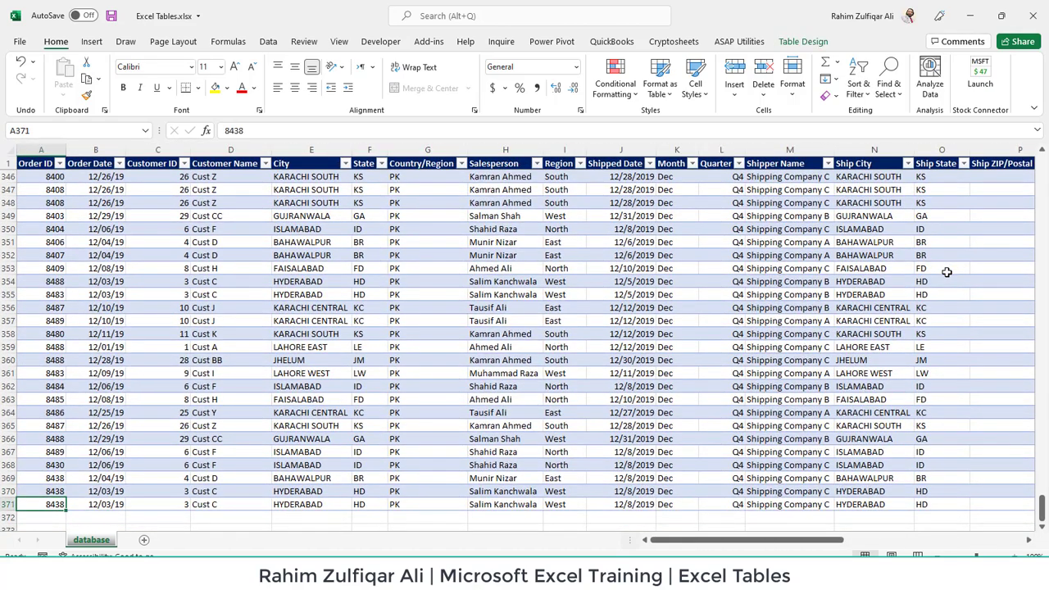
Step: Change the last digit of the Order ID in the new row 371 to make it the next consecutive number
{"action": "key", "text": "BackSpace"}
{"action": "type", "text": "9"}
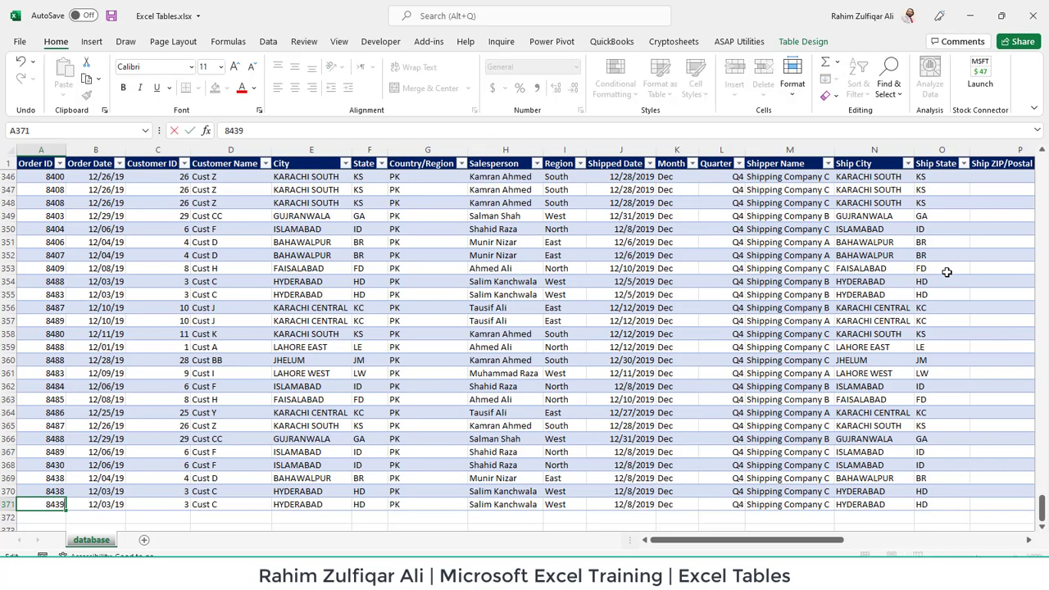
{"action": "key", "text": "Return"}
Step: Set the Revenue of the new row 371 to 100000
{"action": "key", "text": "Up"}
{"action": "key", "text": "ctrl+Right"}
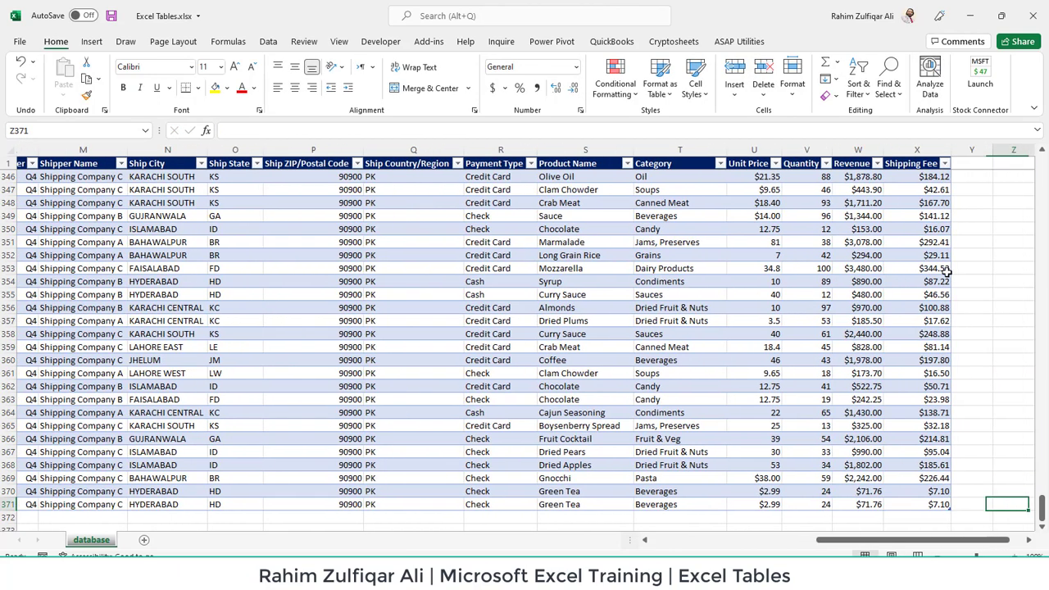
{"action": "key", "text": "Left"}
{"action": "key", "text": "Left"}
{"action": "key", "text": "Left"}
{"action": "key", "text": "Right"}
{"action": "key", "text": "Right"}
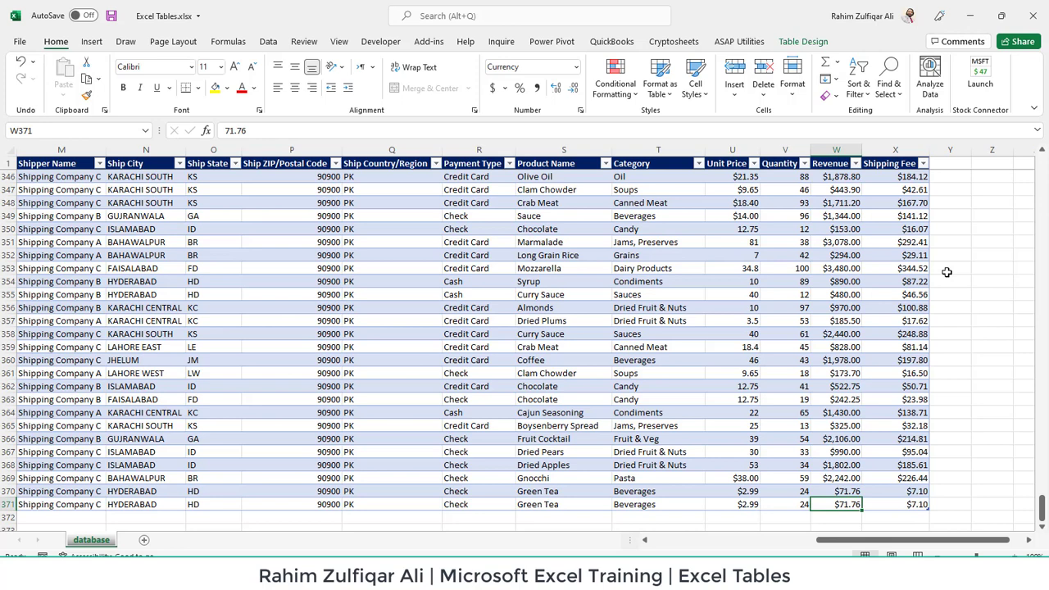
{"action": "type", "text": "1"}
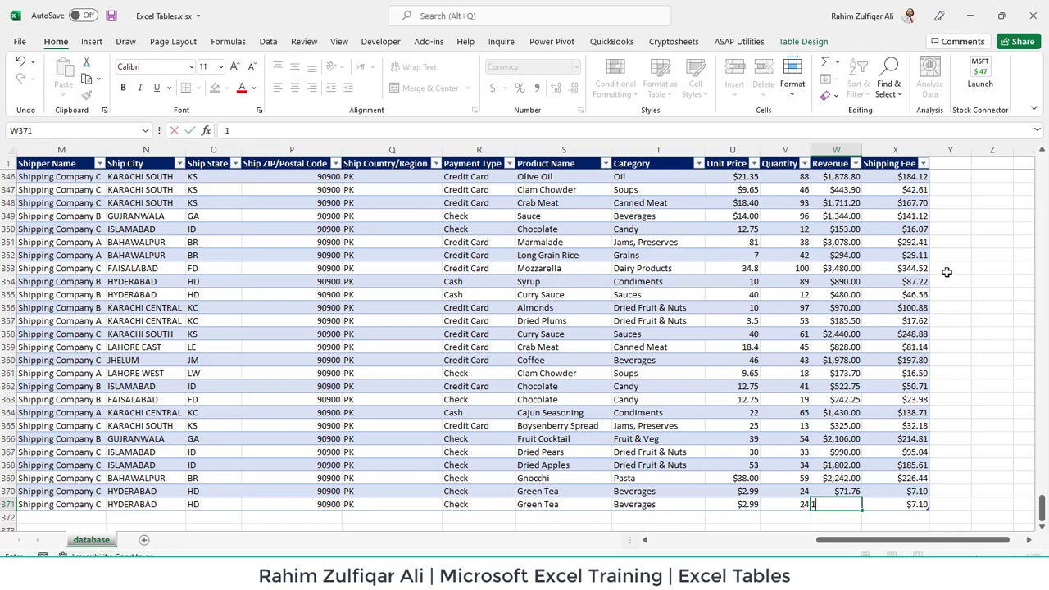
{"action": "type", "text": "00000"}
{"action": "key", "text": "ctrl+Return"}
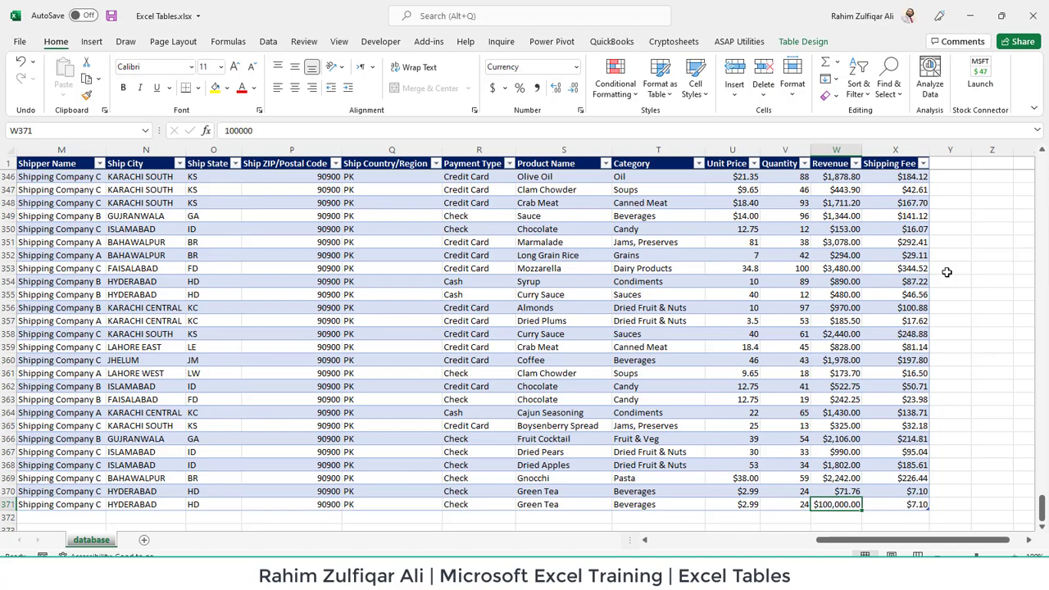
Step: Go back to cell AA4 and check the Revenue total against the added record
{"action": "key", "text": "ctrl+Up"}
{"action": "key", "text": "Down"}
{"action": "key", "text": "Right"}
{"action": "key", "text": "Right"}
{"action": "key", "text": "Right"}
{"action": "key", "text": "Right"}
{"action": "key", "text": "Right"}
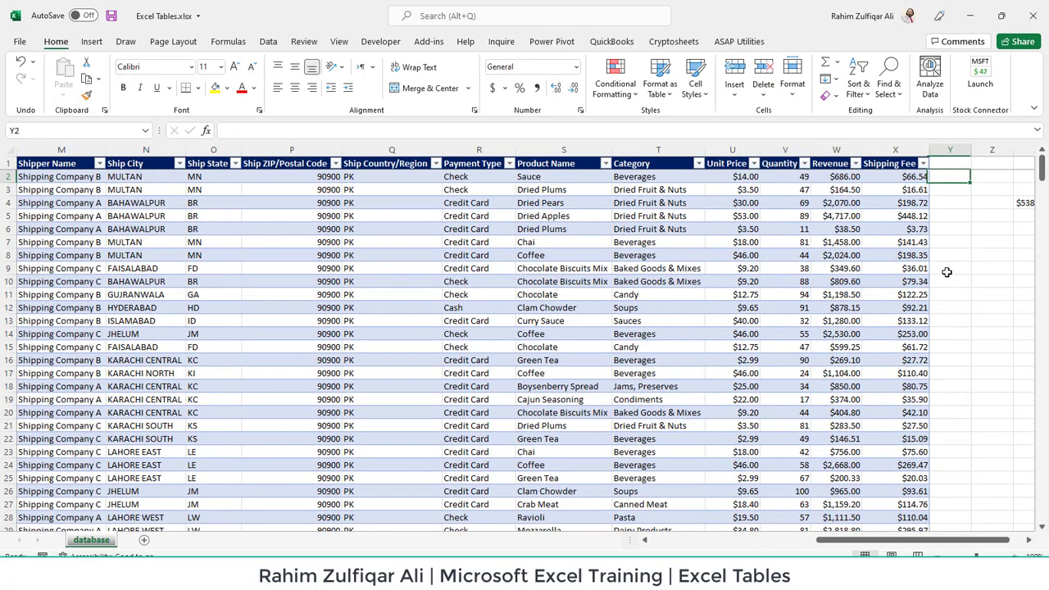
{"action": "key", "text": "Down"}
{"action": "key", "text": "Down"}
{"action": "key", "text": "Left"}
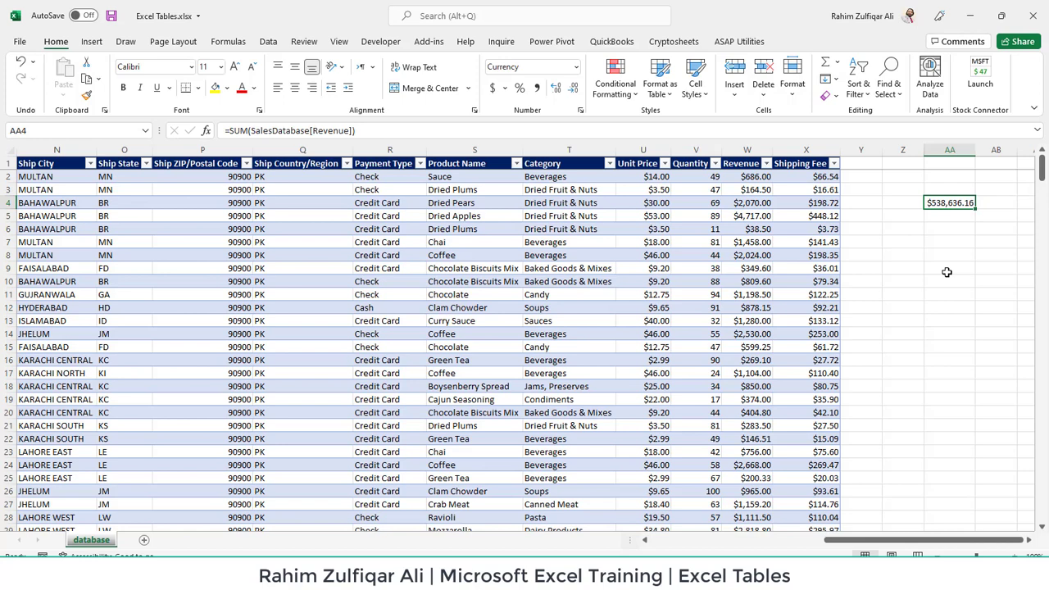
Step: Check which table column the SUM formula in cell AA4 references
{"action": "key", "text": "F2"}
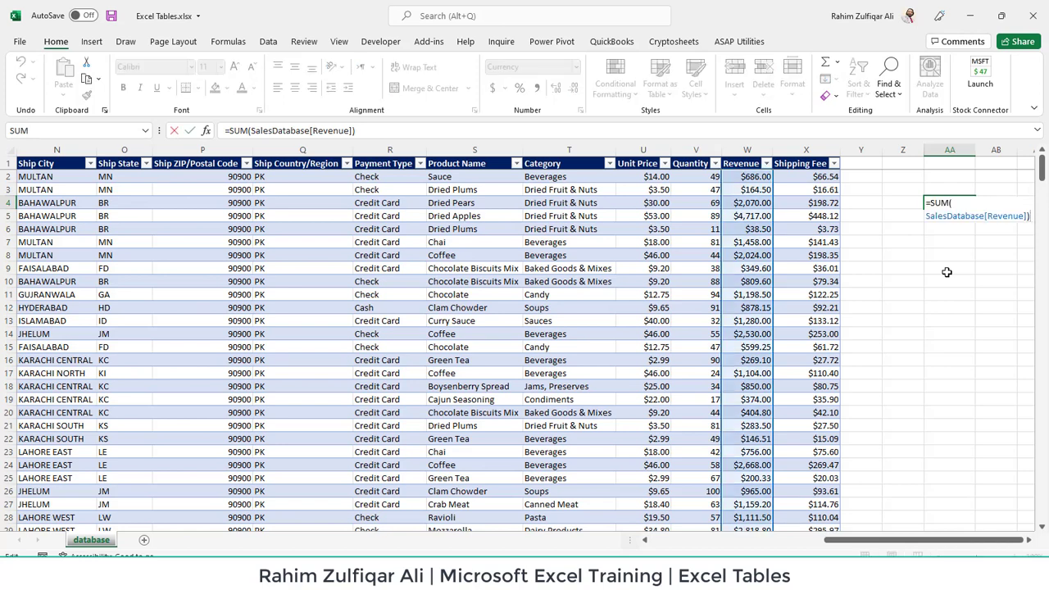
{"action": "key", "text": "Escape"}
{"action": "key", "text": "Left"}
{"action": "key", "text": "Left"}
{"action": "key", "text": "Left"}
{"action": "key", "text": "Left"}
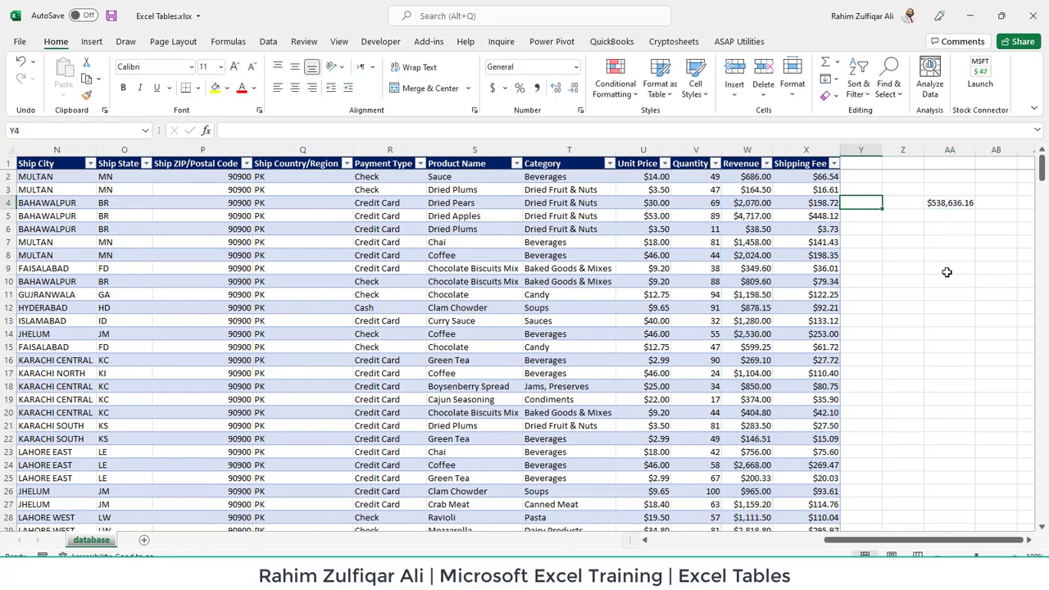
Step: Examine the table's Revenue column from its first record in row 2 down to the last records in rows 370 and 371
{"action": "key", "text": "ctrl+Down"}
{"action": "key", "text": "Down"}
{"action": "key", "text": "Down"}
{"action": "key", "text": "Up"}
{"action": "key", "text": "Up"}
{"action": "key", "text": "Up"}
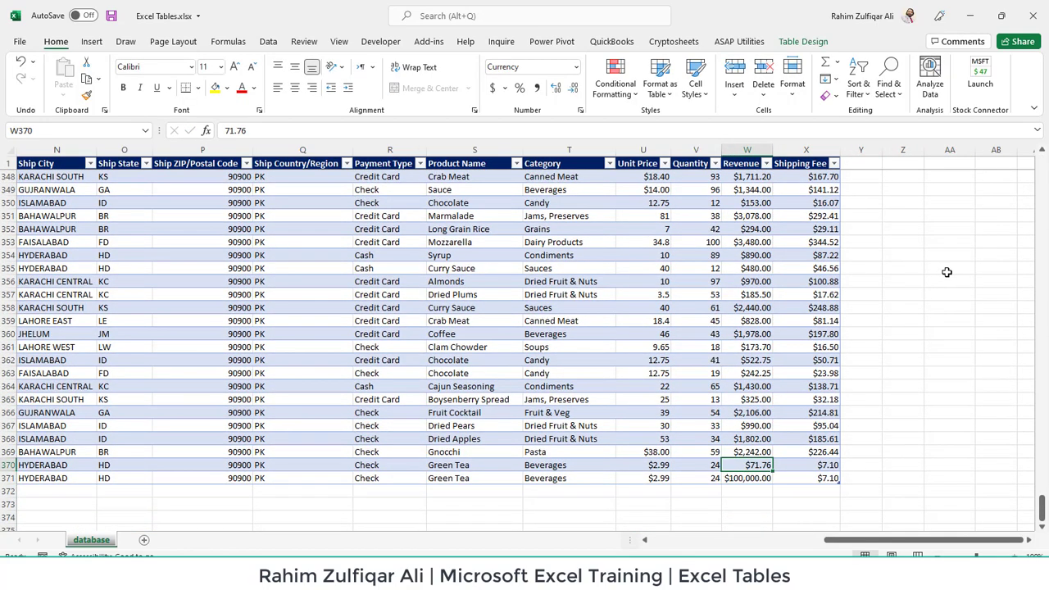
{"action": "key", "text": "ctrl+Up"}
{"action": "key", "text": "Down"}
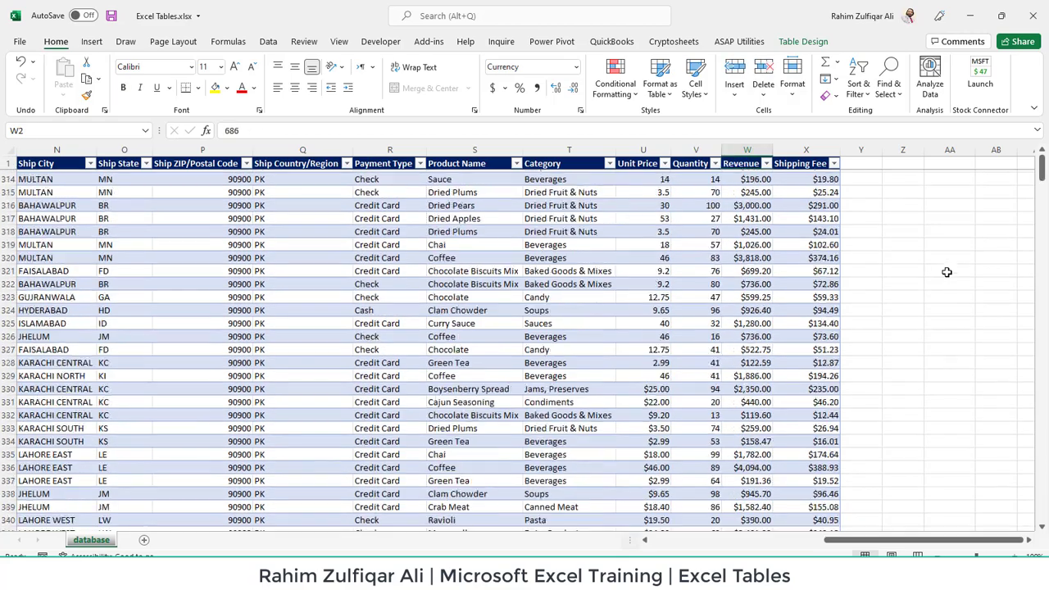
{"action": "key", "text": "ctrl+Down"}
{"action": "key", "text": "Up"}
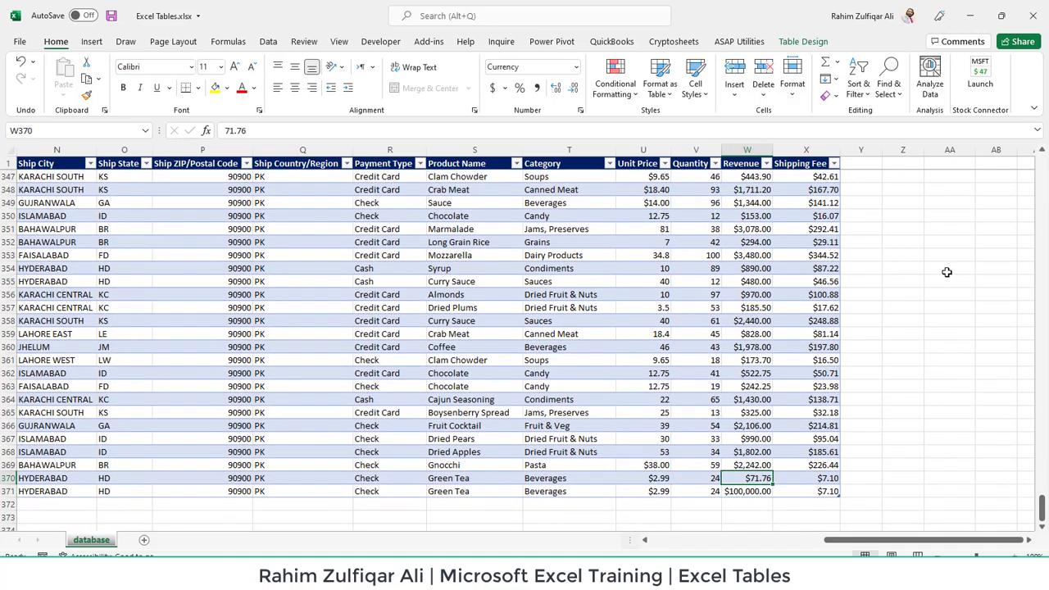
Step: Examine the lower boundary of the table in the Revenue column and the empty rows below row 371
{"action": "key", "text": "Down"}
{"action": "key", "text": "Down"}
{"action": "key", "text": "Down"}
{"action": "key", "text": "Down"}
{"action": "key", "text": "Down"}
{"action": "key", "text": "Down"}
{"action": "key", "text": "Down"}
{"action": "key", "text": "Down"}
{"action": "key", "text": "Down"}
{"action": "key", "text": "Down"}
{"action": "key", "text": "Down"}
{"action": "key", "text": "Down"}
{"action": "key", "text": "Down"}
{"action": "key", "text": "Down"}
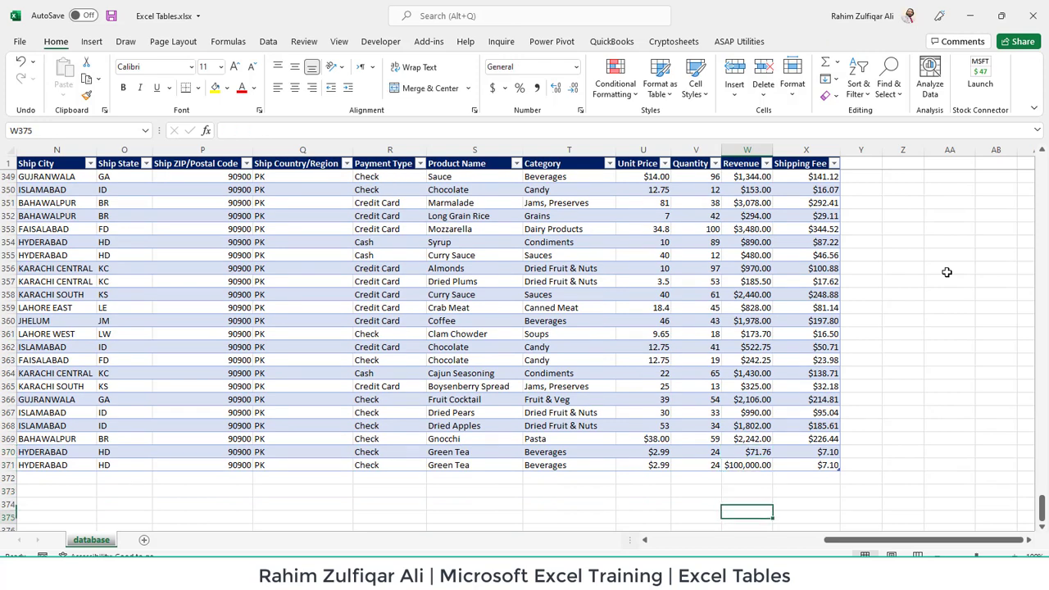
{"action": "key", "text": "Up"}
{"action": "key", "text": "Up"}
{"action": "key", "text": "Up"}
{"action": "key", "text": "Up"}
{"action": "key", "text": "Up"}
{"action": "key", "text": "Up"}
{"action": "key", "text": "Up"}
{"action": "key", "text": "Up"}
{"action": "key", "text": "Up"}
{"action": "key", "text": "Up"}
{"action": "key", "text": "Up"}
{"action": "key", "text": "Up"}
{"action": "key", "text": "Up"}
{"action": "key", "text": "Up"}
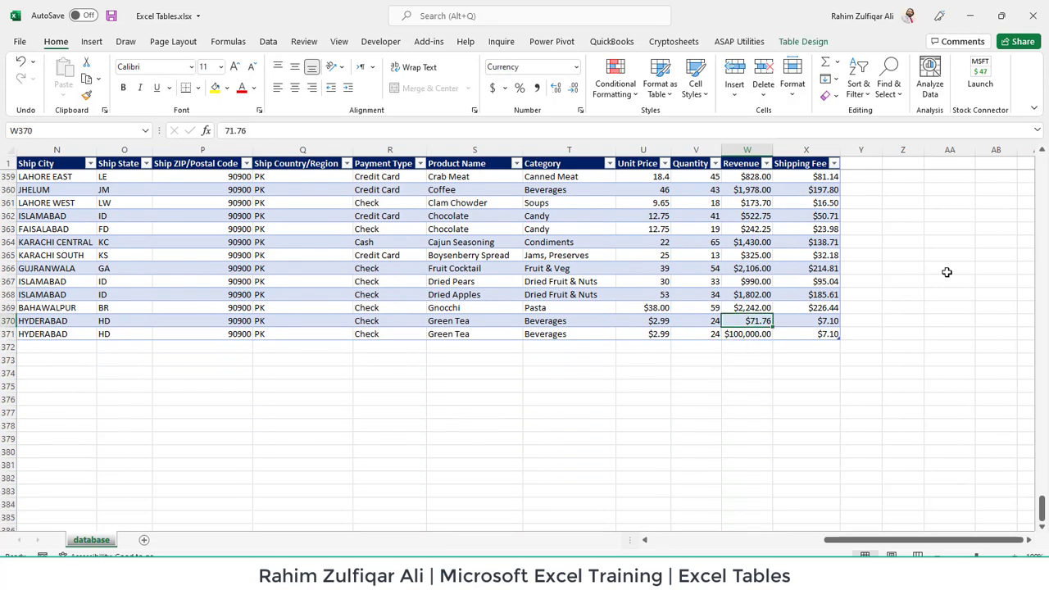
{"action": "key", "text": "Down"}
{"action": "key", "text": "Down"}
{"action": "key", "text": "Down"}
{"action": "key", "text": "Down"}
{"action": "key", "text": "Down"}
{"action": "key", "text": "Up"}
{"action": "key", "text": "Up"}
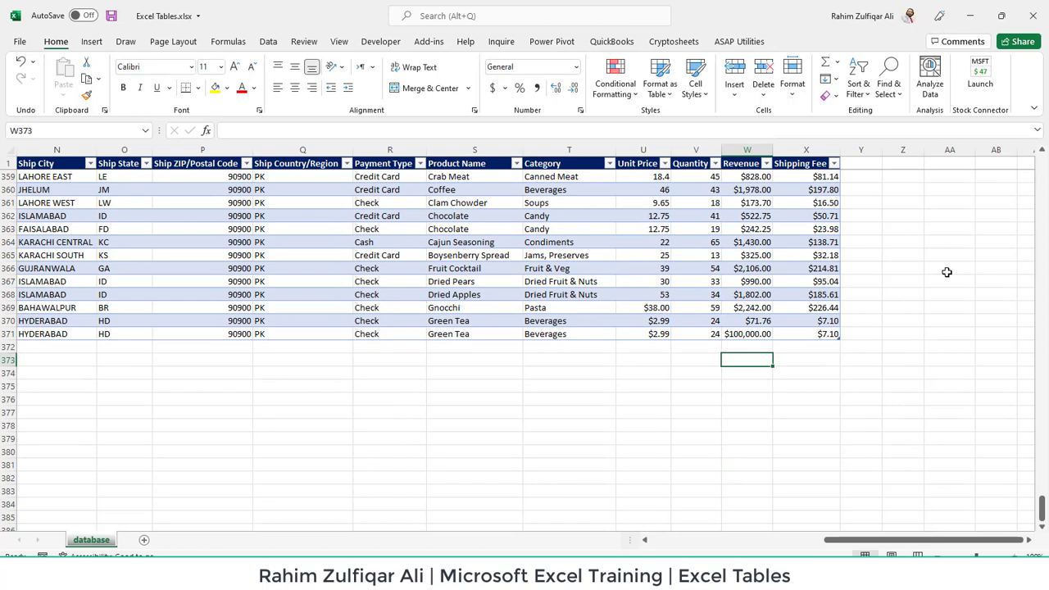
{"action": "key", "text": "Up"}
{"action": "key", "text": "Up"}
{"action": "key", "text": "Up"}
{"action": "key", "text": "Down"}
{"action": "key", "text": "Down"}
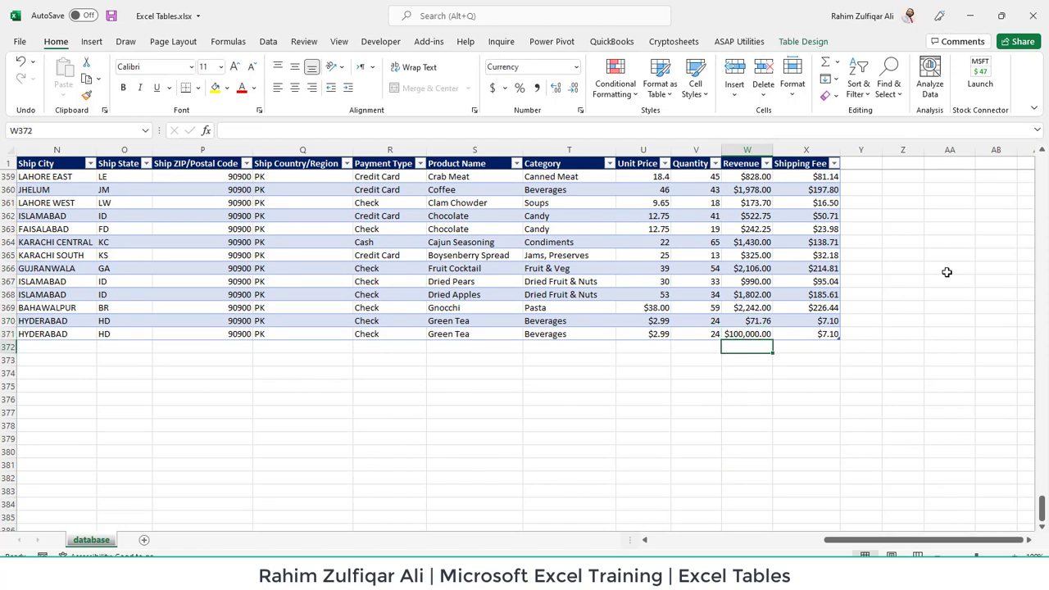
{"action": "key", "text": "Up"}
{"action": "key", "text": "Up"}
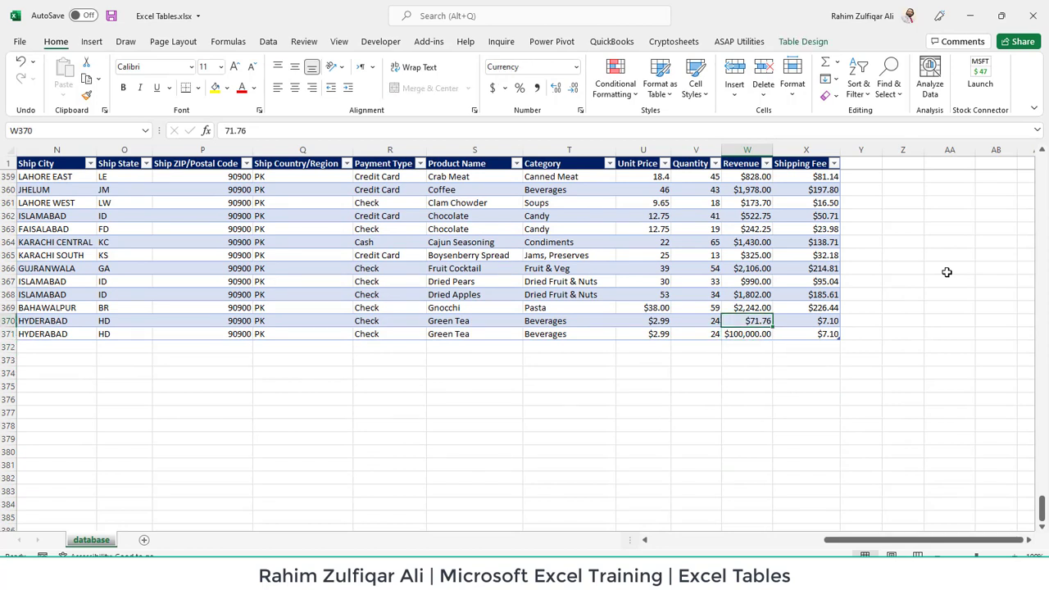
Step: Delete the Revenue total formula from cell AA4
{"action": "key", "text": "ctrl+Up"}
{"action": "key", "text": "Down"}
{"action": "key", "text": "Right"}
{"action": "key", "text": "Right"}
{"action": "key", "text": "Right"}
{"action": "key", "text": "Right"}
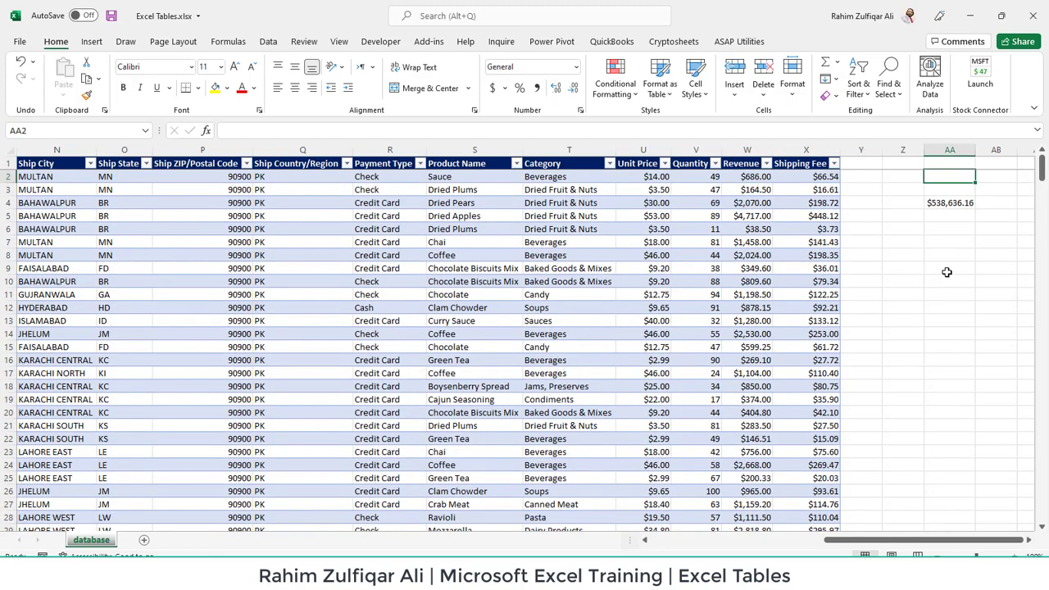
{"action": "key", "text": "Down"}
{"action": "key", "text": "Down"}
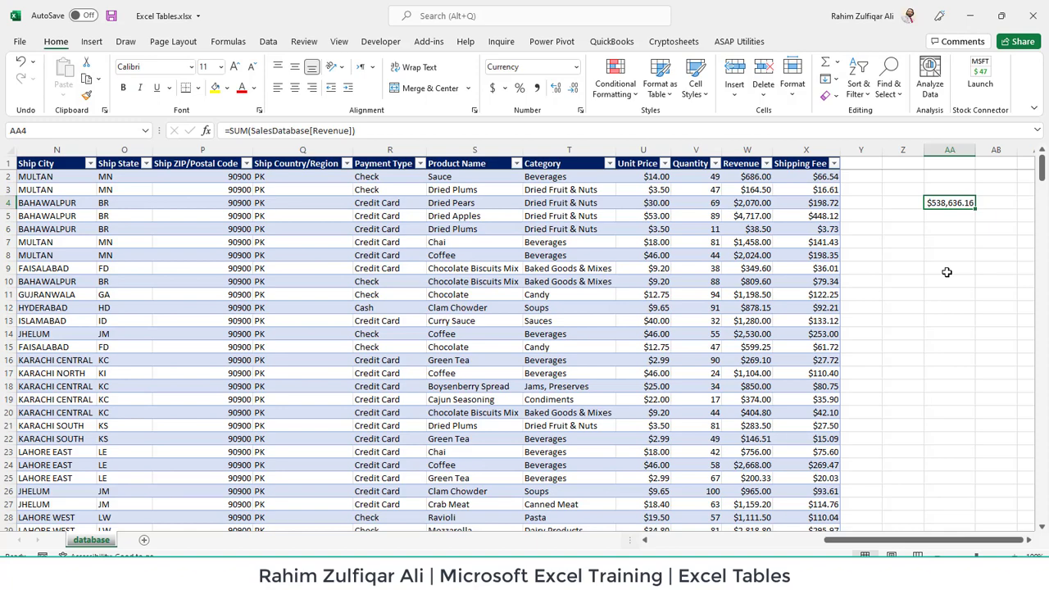
{"action": "key", "text": "Delete"}
Step: Return to the start of the table and display its design options, with cell I5 in the Region column selected
{"action": "key", "text": "Left"}
{"action": "key", "text": "Left"}
{"action": "key", "text": "Left"}
{"action": "key", "text": "Left"}
{"action": "key", "text": "Left"}
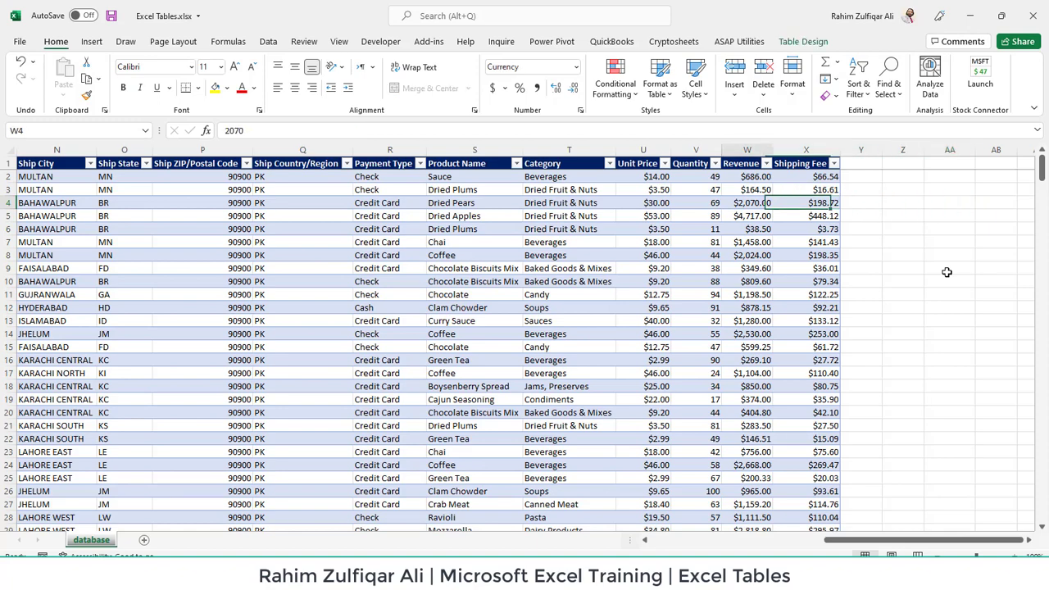
{"action": "key", "text": "ctrl+Home"}
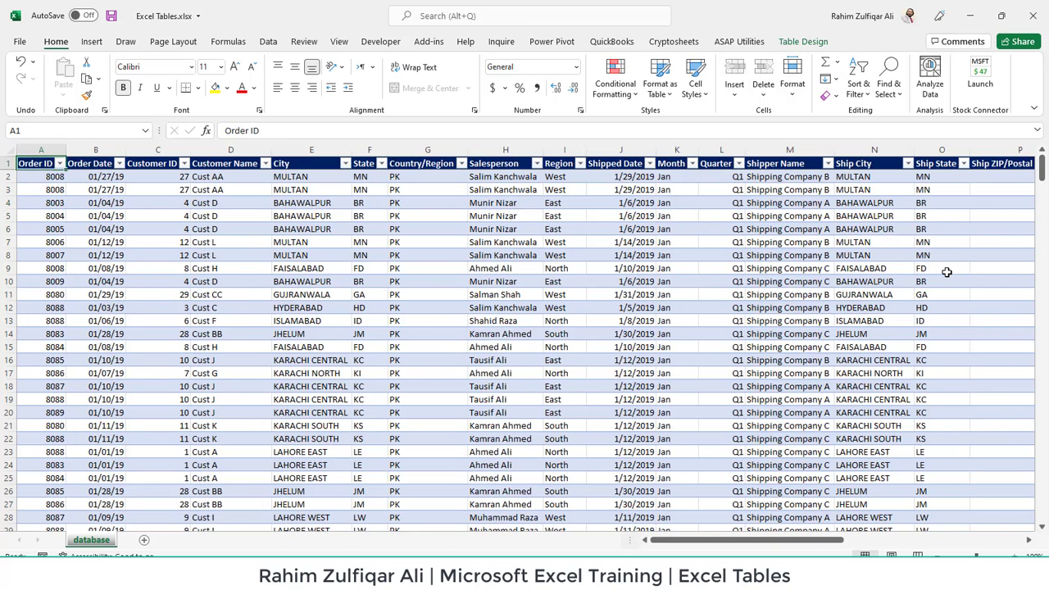
{"action": "left_click", "coordinate": [811, 43]}
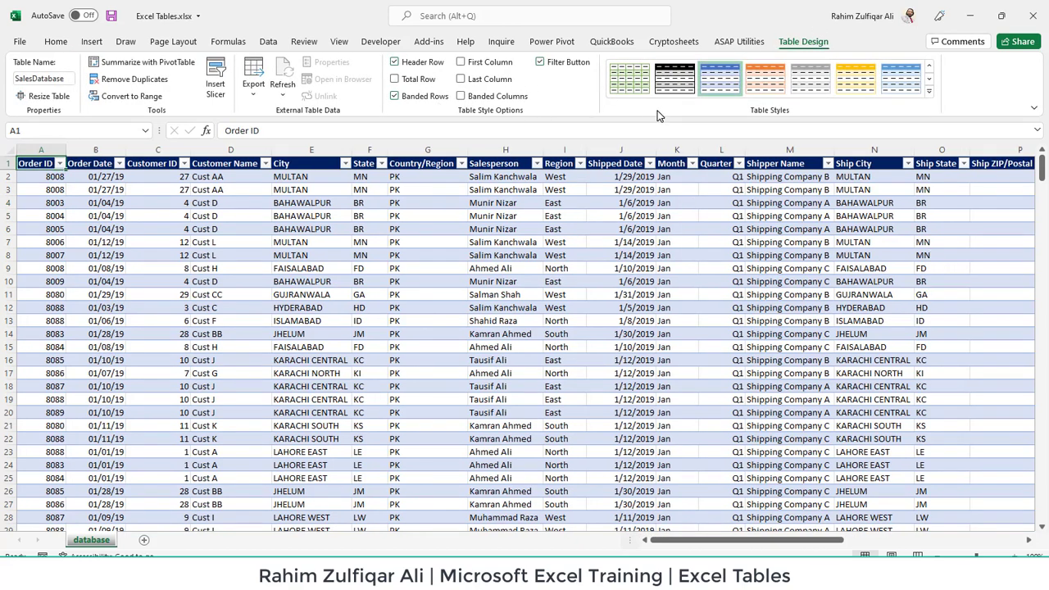
{"action": "left_click", "coordinate": [581, 216]}
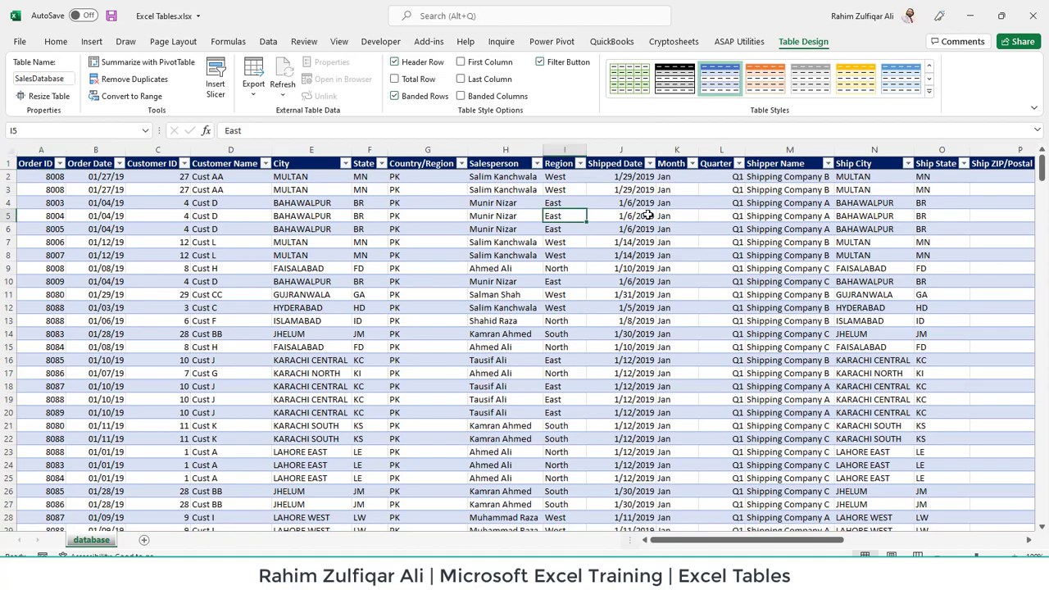